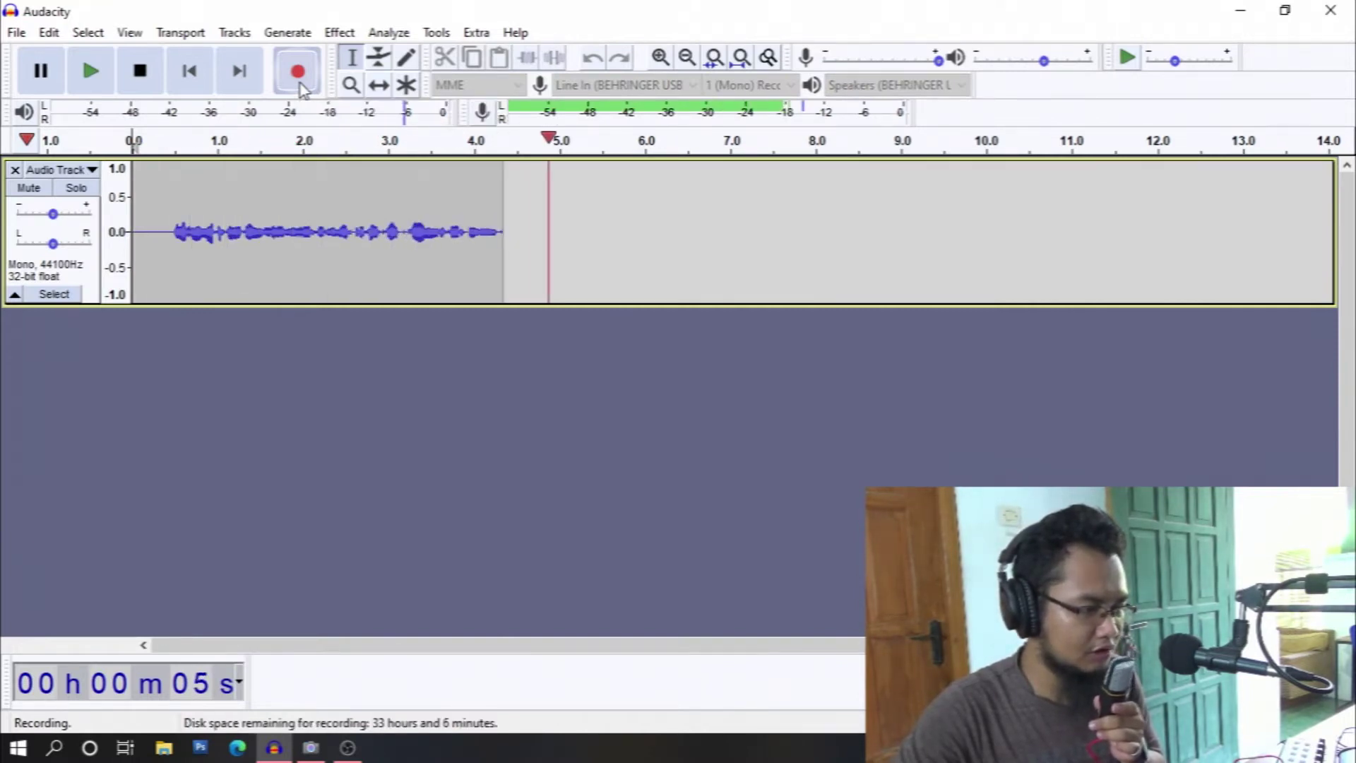
Stop and mute the first recording, and record a second take about 5.6 seconds long on a new track.
{"action": "key", "text": "space"}
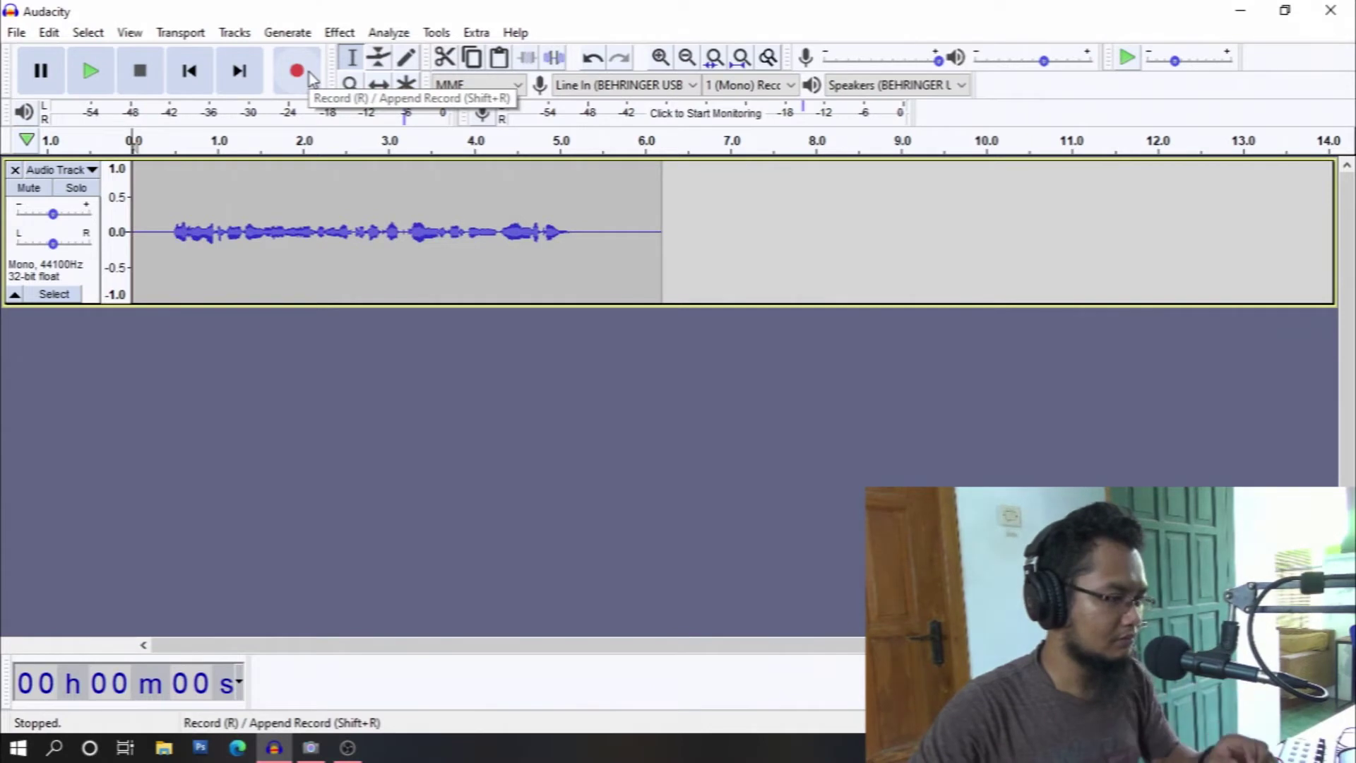
{"action": "left_click", "coordinate": [30, 188]}
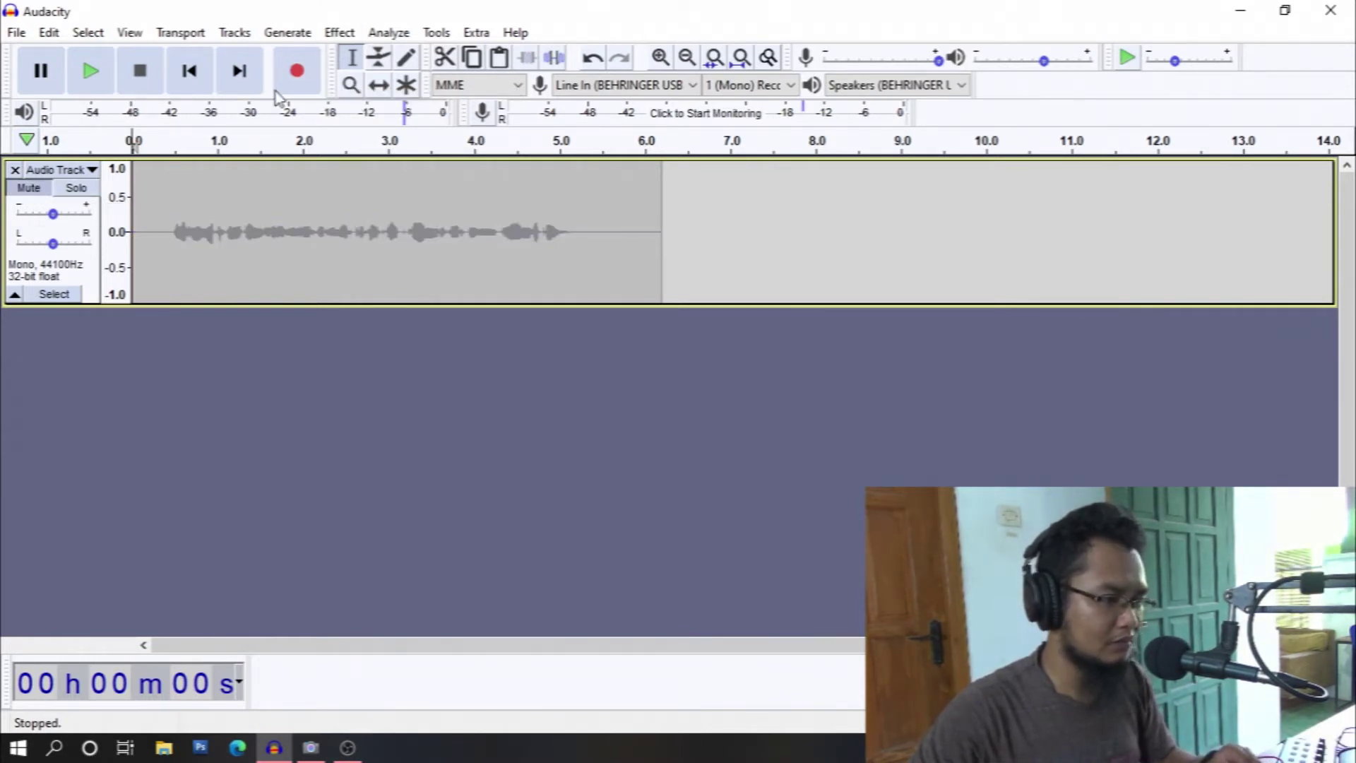
{"action": "left_click", "coordinate": [297, 71]}
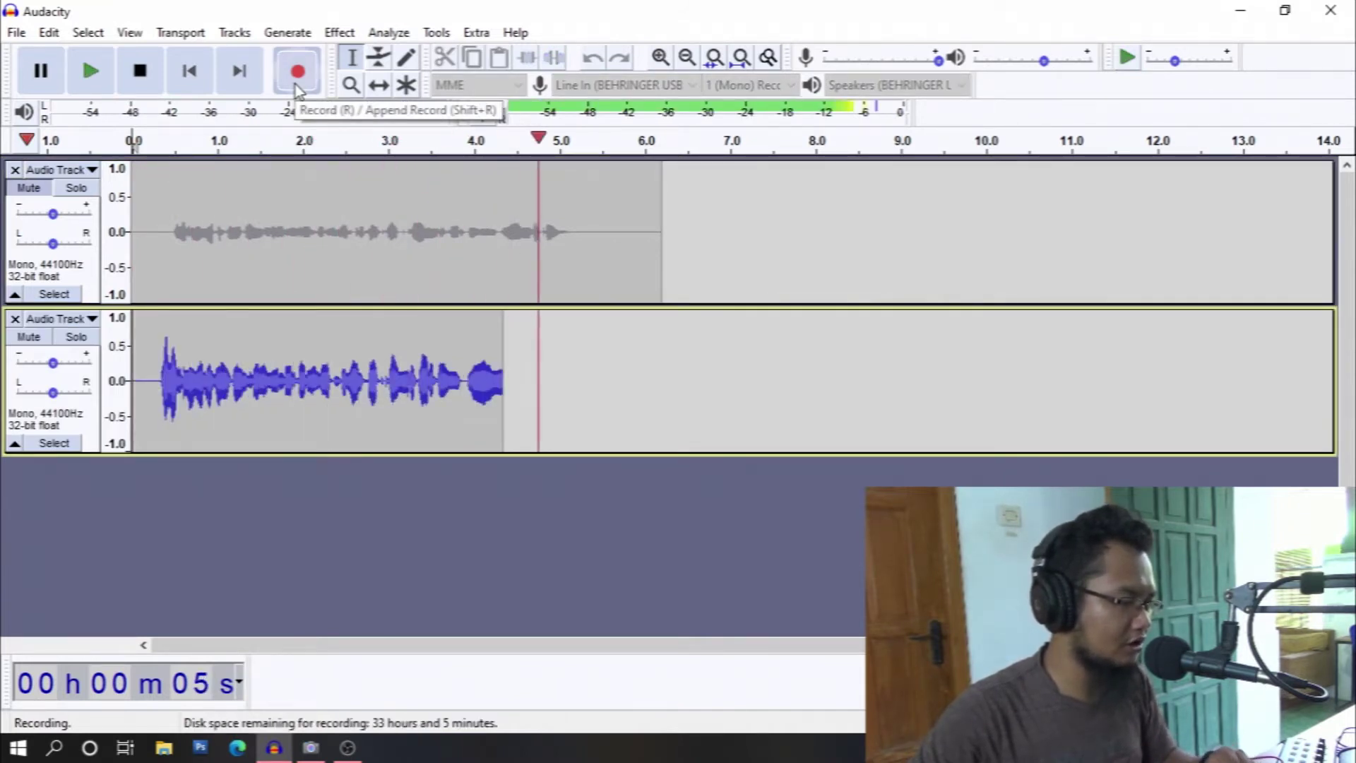
{"action": "key", "text": "space"}
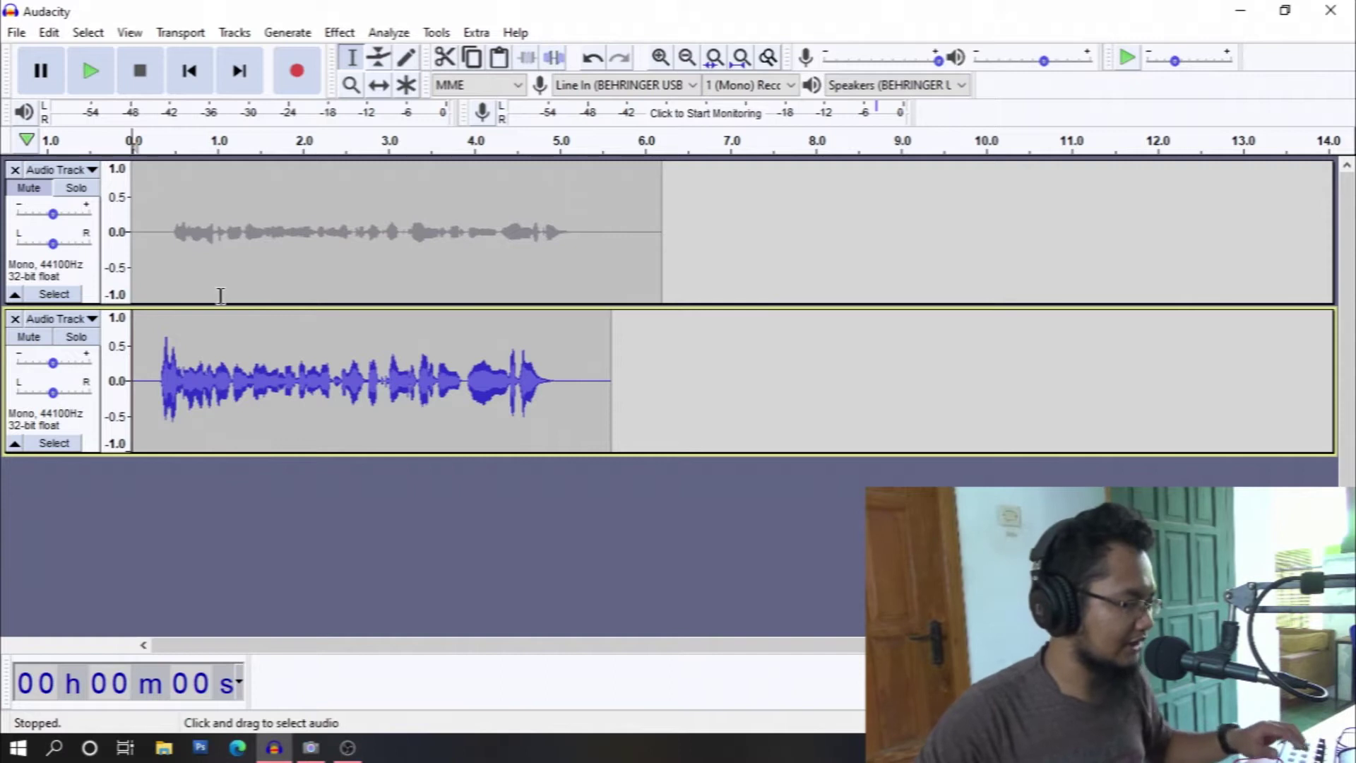
Unmute the first track and normalize all of it to a -2.0 dB peak amplitude with DC offset removal.
{"action": "left_click", "coordinate": [133, 224]}
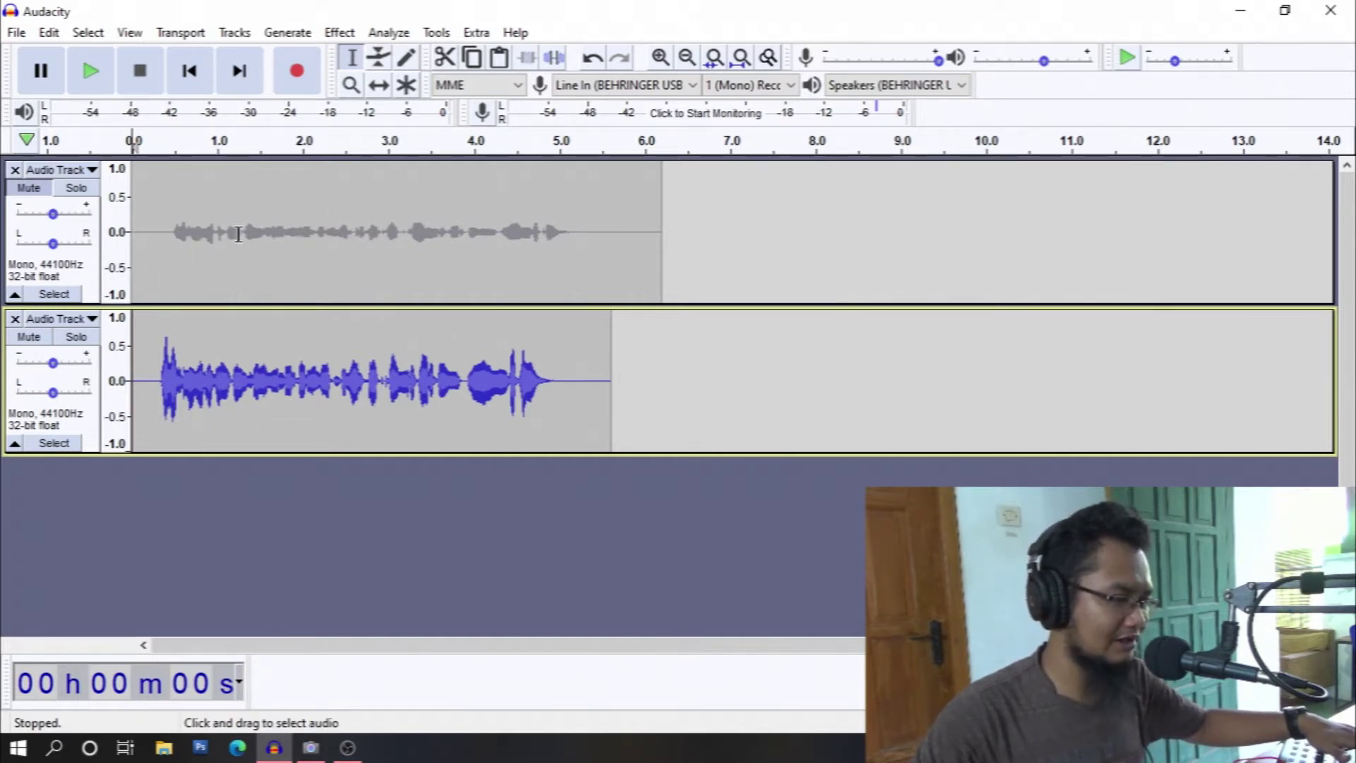
{"action": "left_click", "coordinate": [85, 268]}
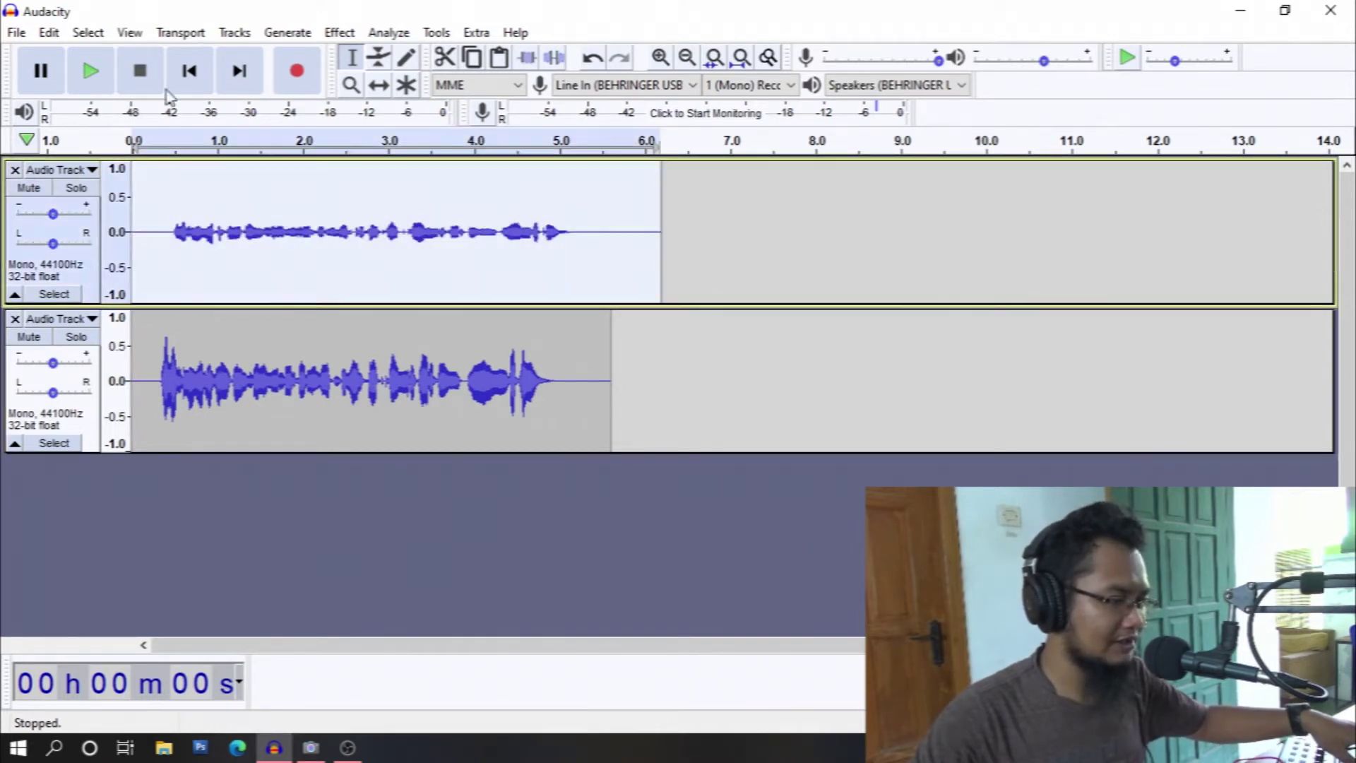
{"action": "left_click", "coordinate": [339, 32]}
{"action": "mouse_move", "coordinate": [404, 120]}
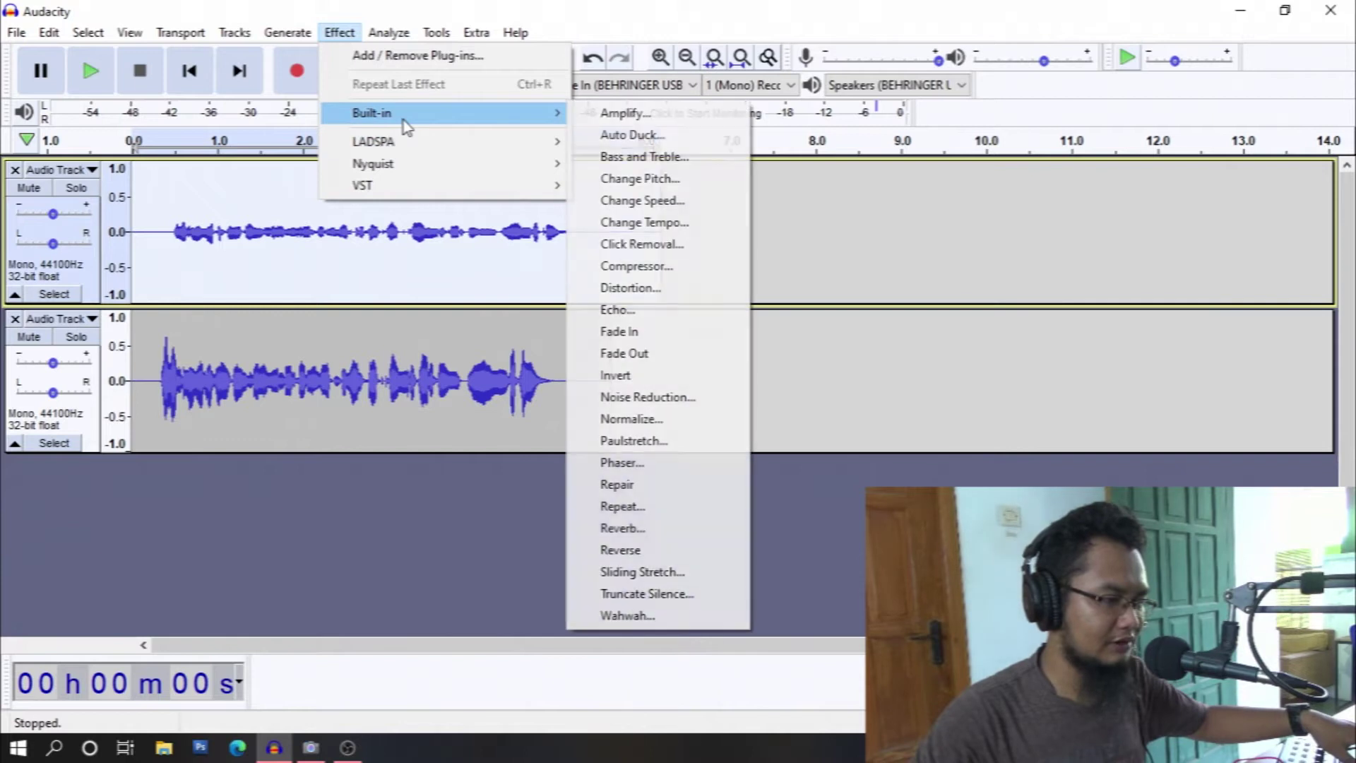
{"action": "left_click", "coordinate": [657, 420]}
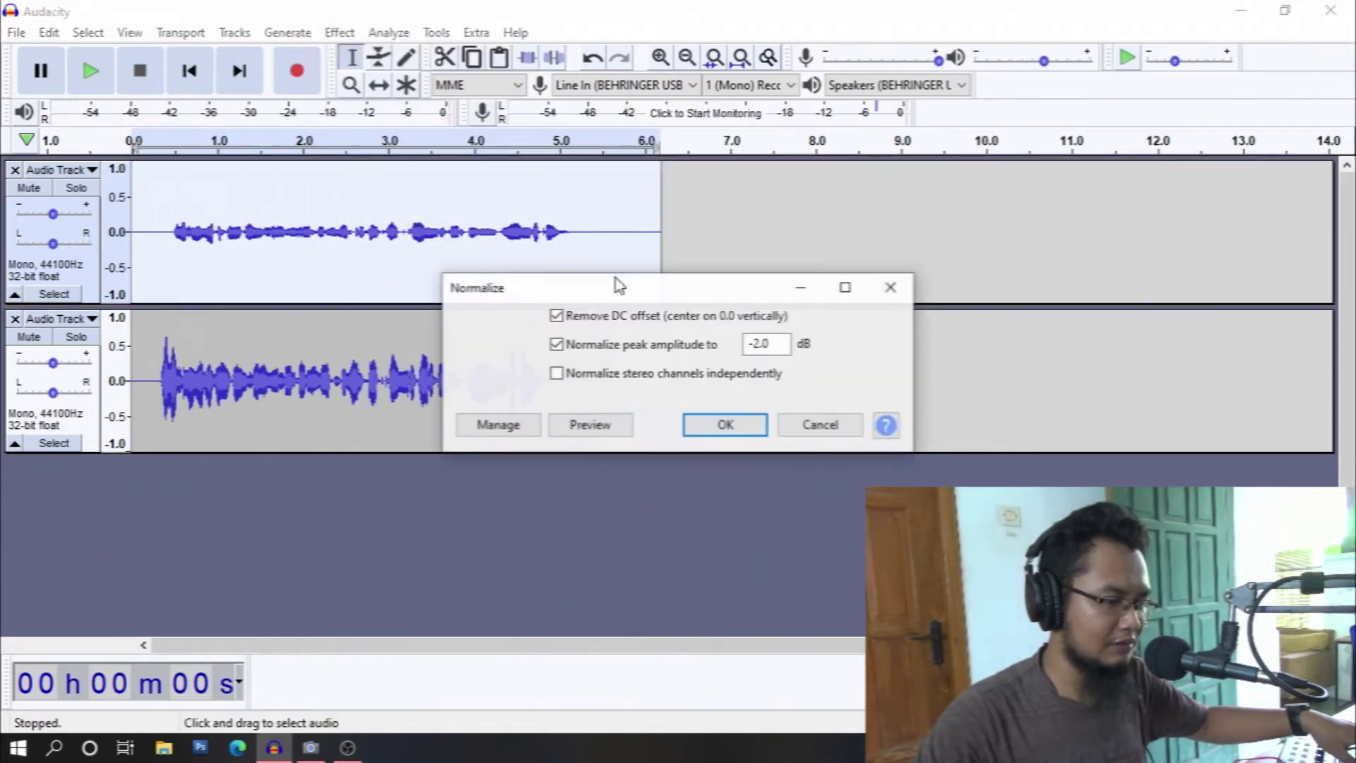
{"action": "left_click", "coordinate": [734, 425]}
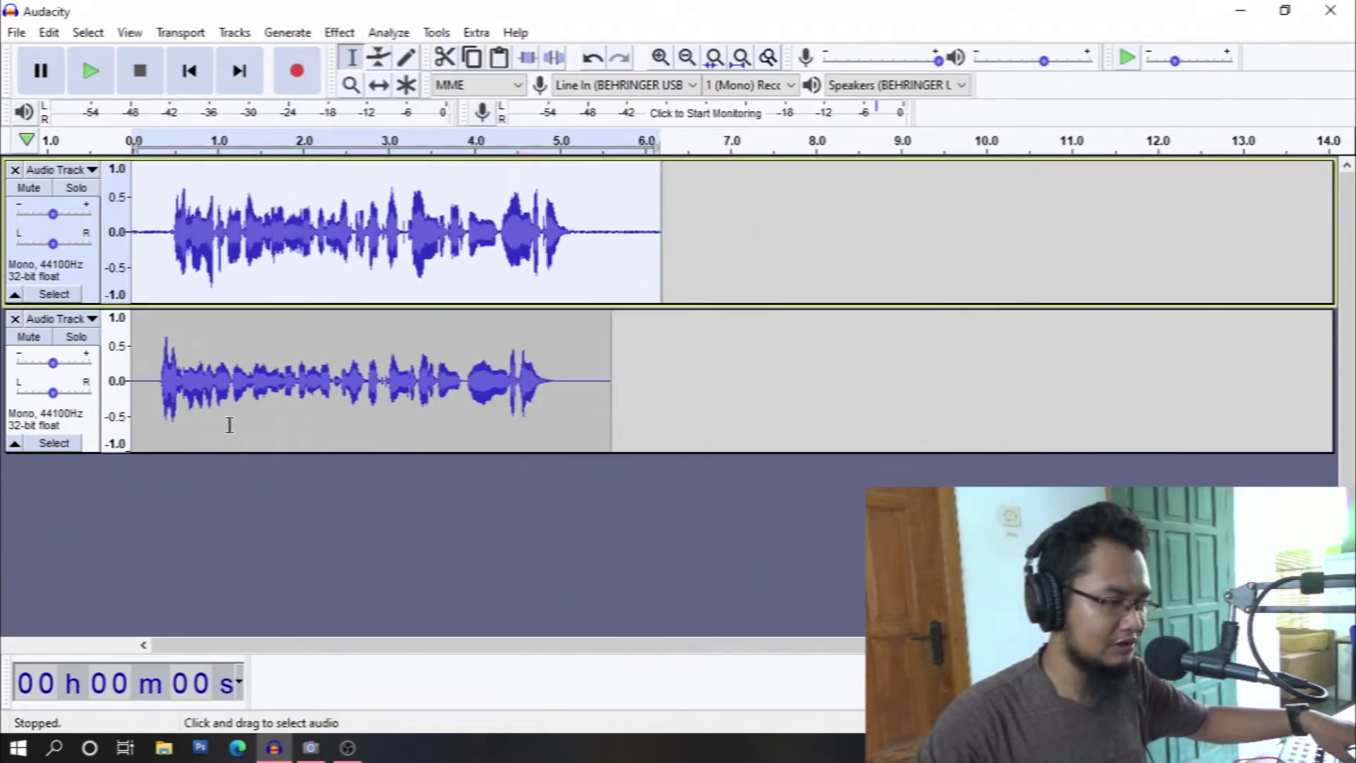
Apply the same Normalize effect to the entire second track.
{"action": "left_click", "coordinate": [86, 437]}
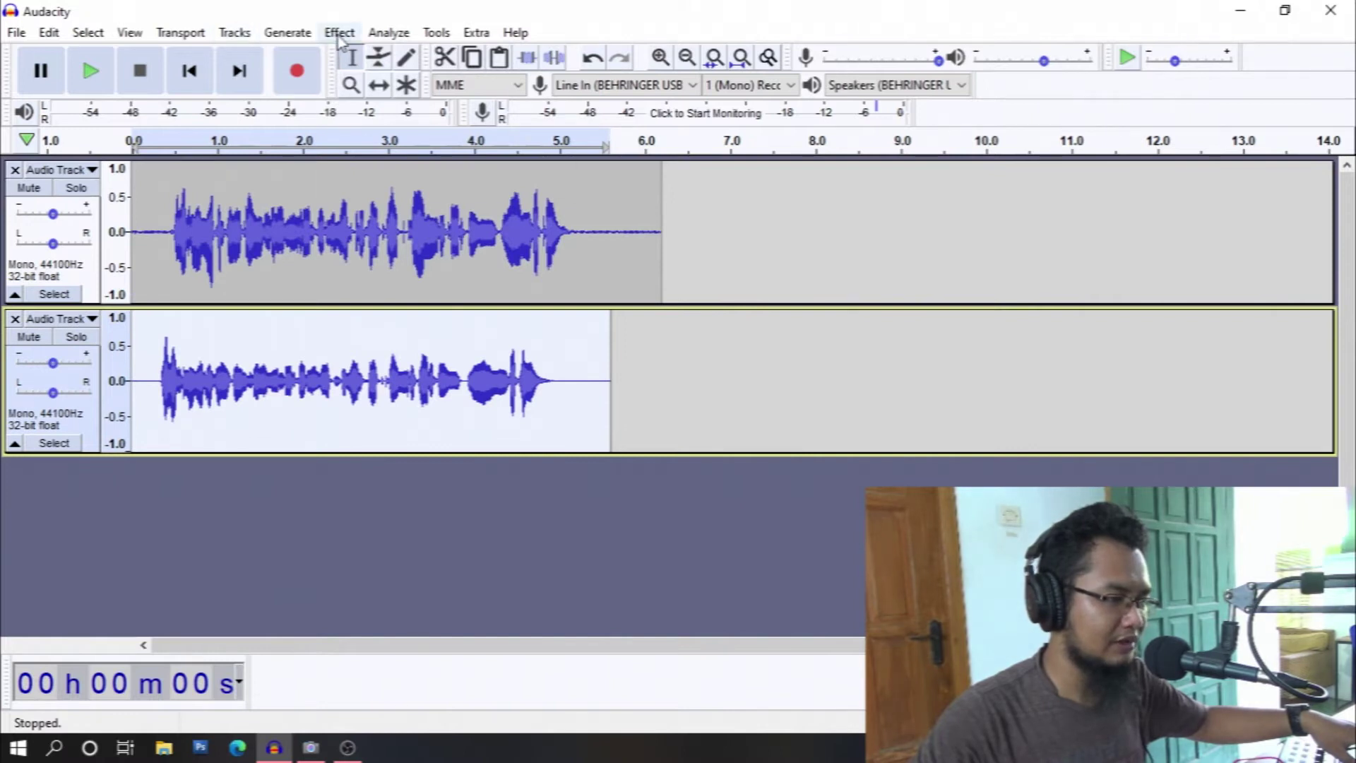
{"action": "left_click", "coordinate": [339, 33]}
{"action": "mouse_move", "coordinate": [431, 116]}
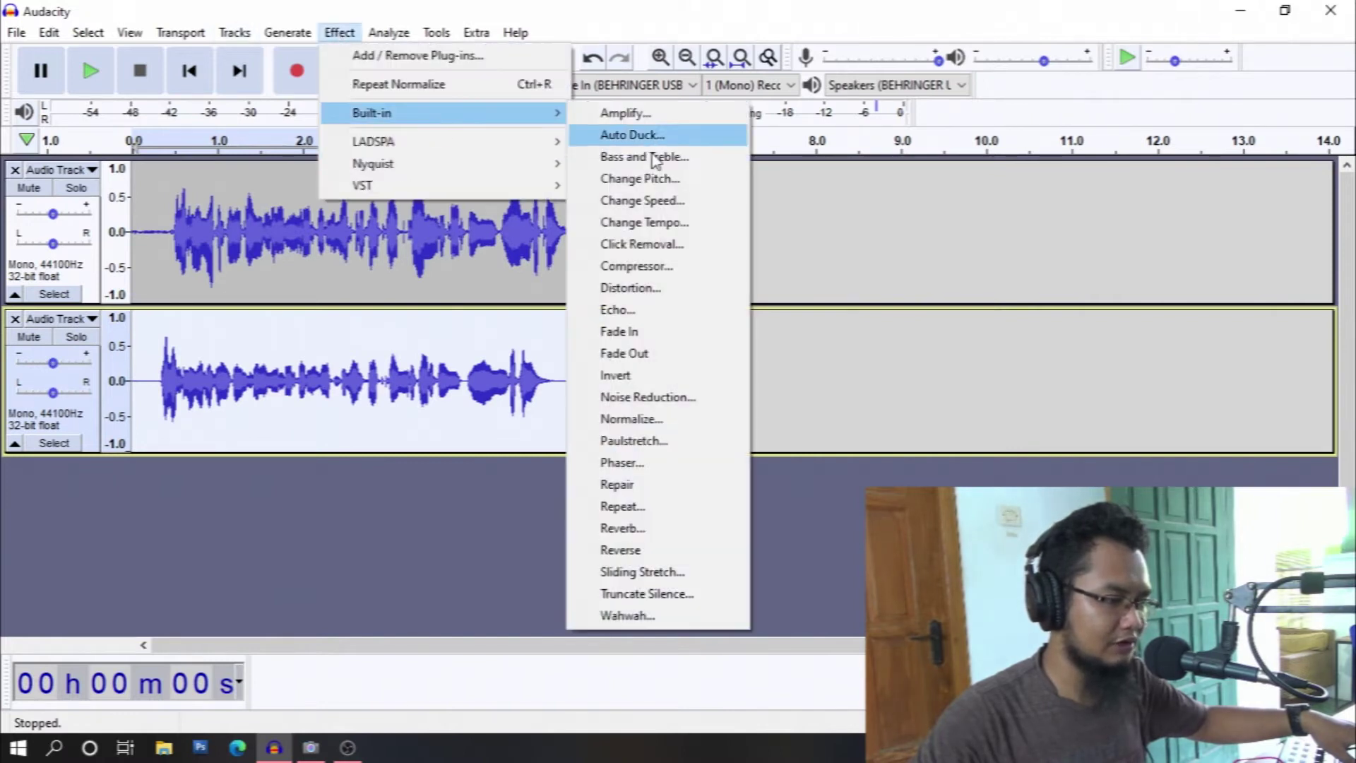
{"action": "left_click", "coordinate": [638, 418]}
{"action": "left_click", "coordinate": [723, 426]}
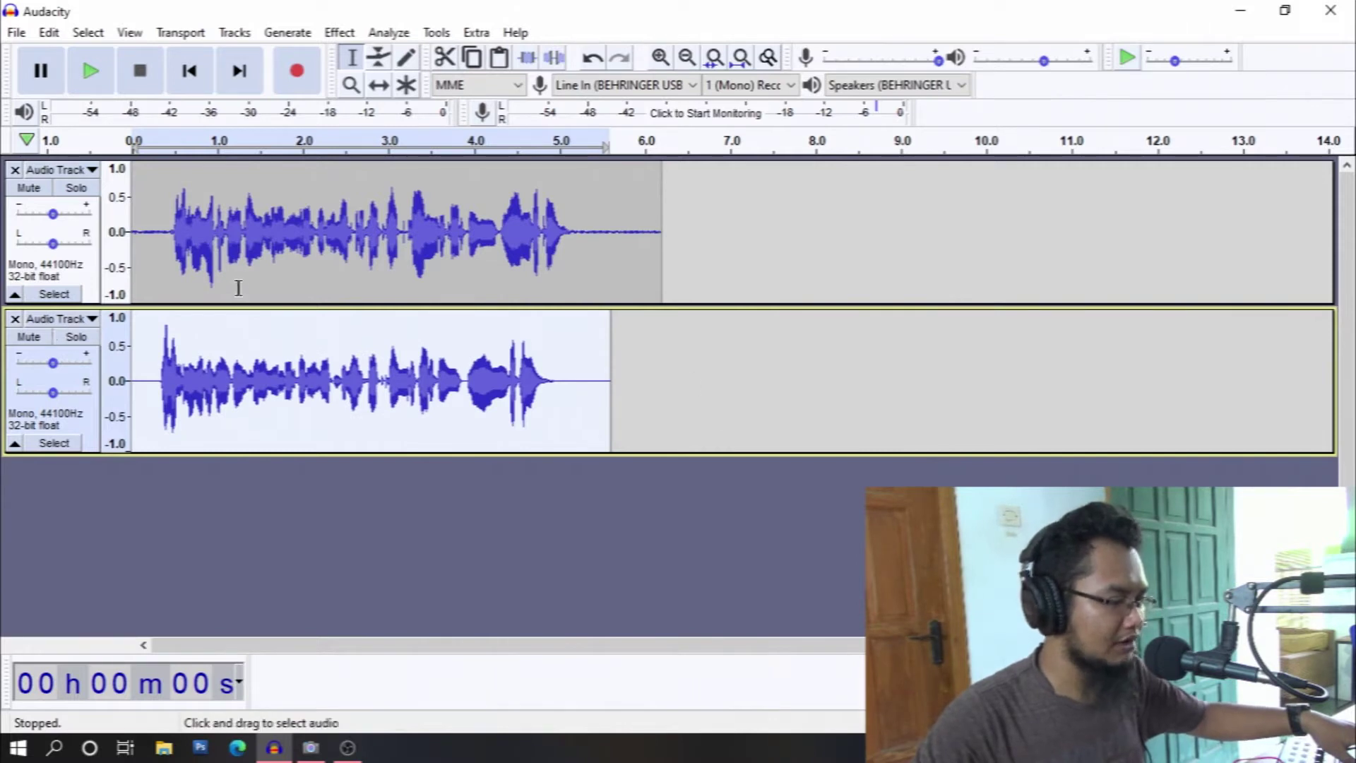
Compare the background noise in the quiet tails after the speech on both tracks.
{"action": "left_click_drag", "start_coordinate": [582, 379], "coordinate": [601, 381]}
{"action": "left_click_drag", "start_coordinate": [589, 242], "coordinate": [623, 252]}
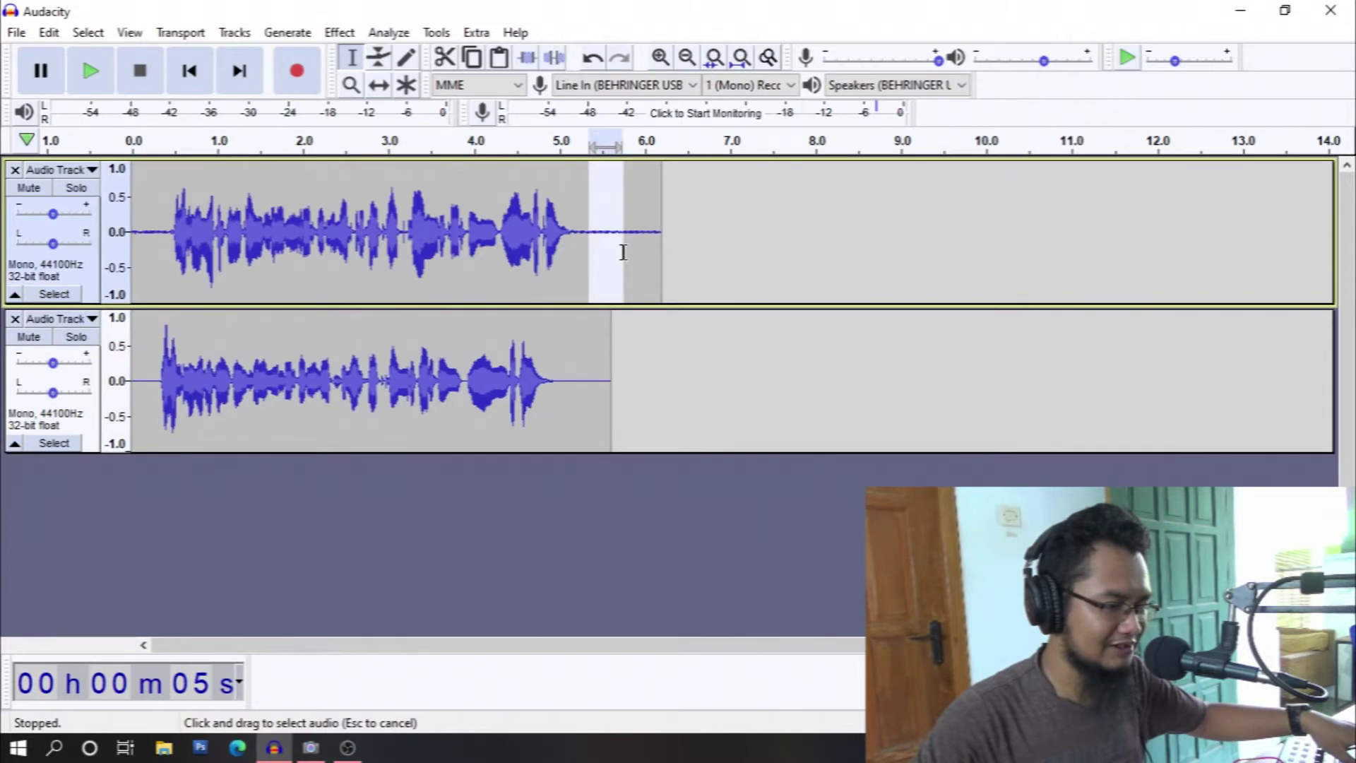
{"action": "left_click_drag", "start_coordinate": [576, 359], "coordinate": [602, 368]}
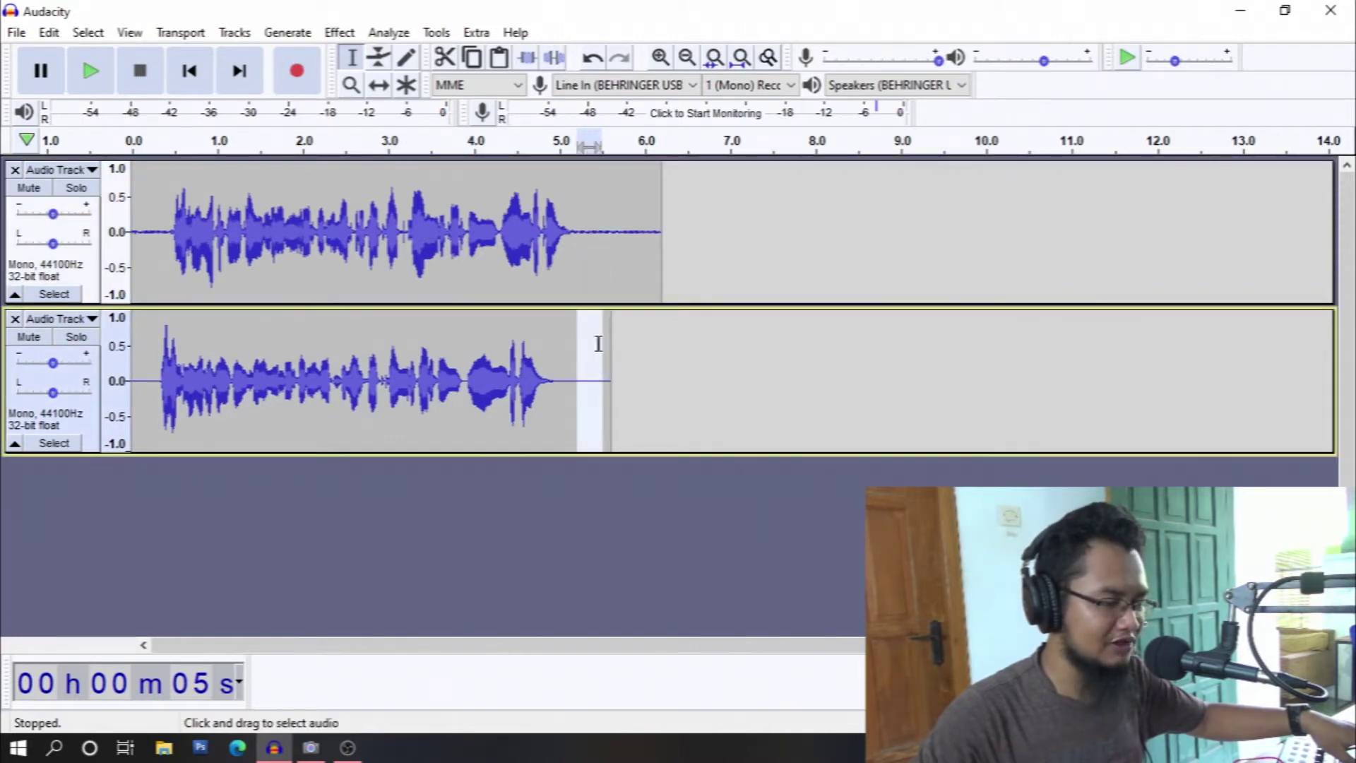
{"action": "left_click", "coordinate": [604, 262]}
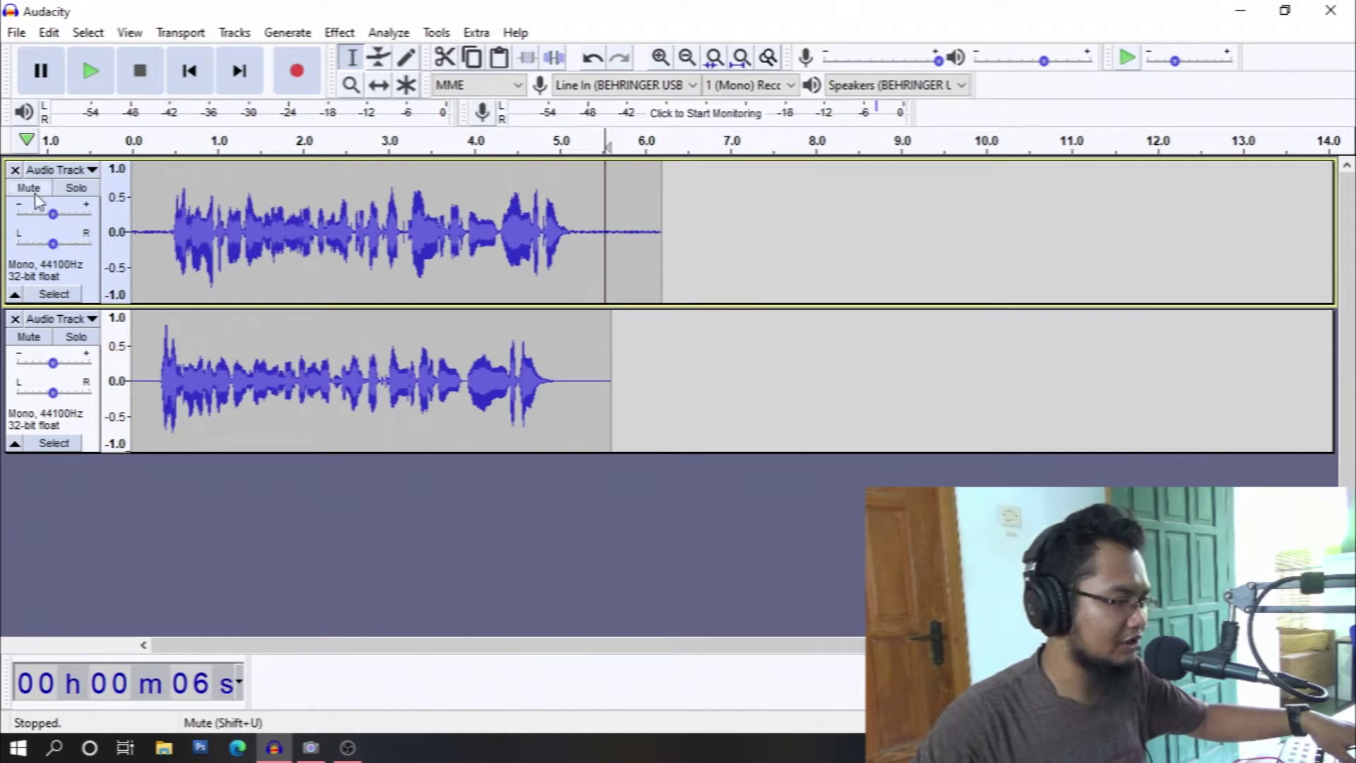
Solo each track in turn and play it from the beginning to compare how the two takes sound.
{"action": "left_click", "coordinate": [77, 187]}
{"action": "left_click", "coordinate": [134, 141]}
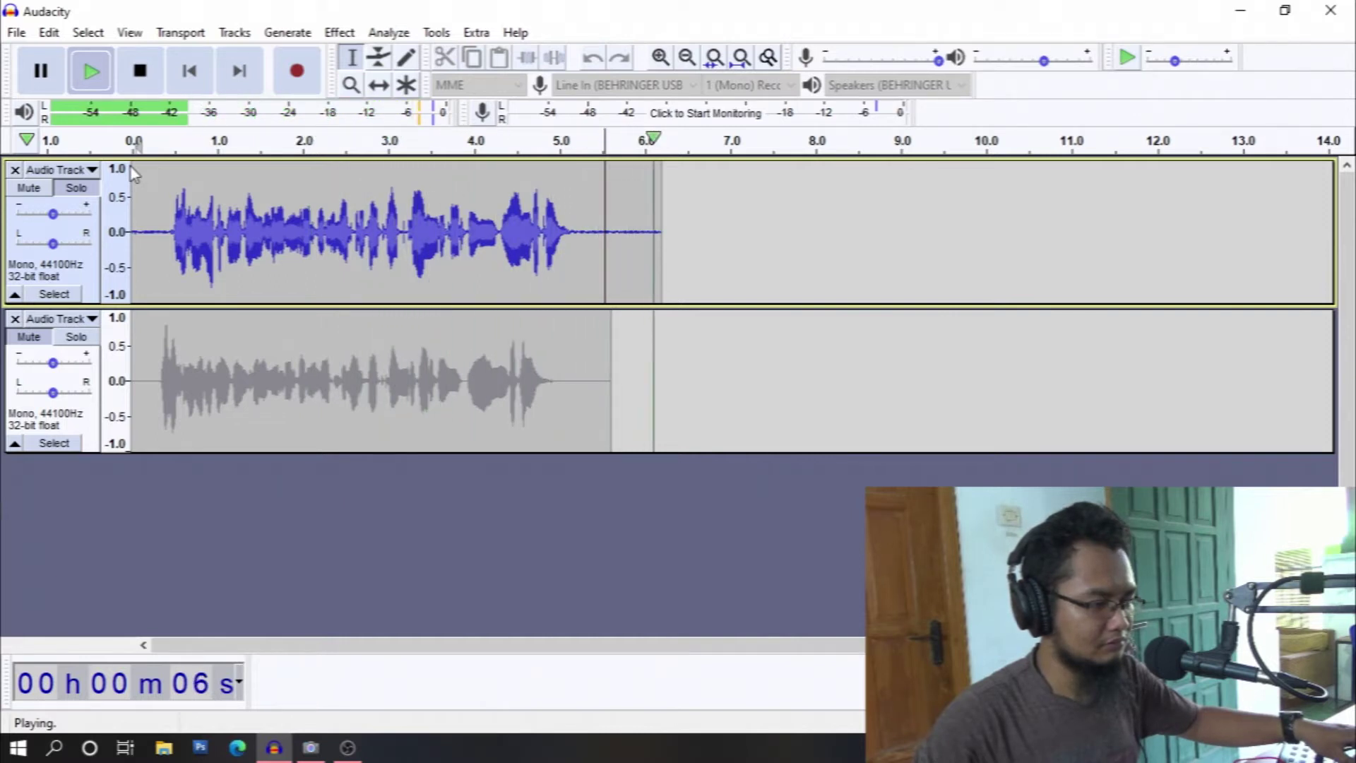
{"action": "left_click", "coordinate": [77, 337]}
{"action": "left_click", "coordinate": [90, 71]}
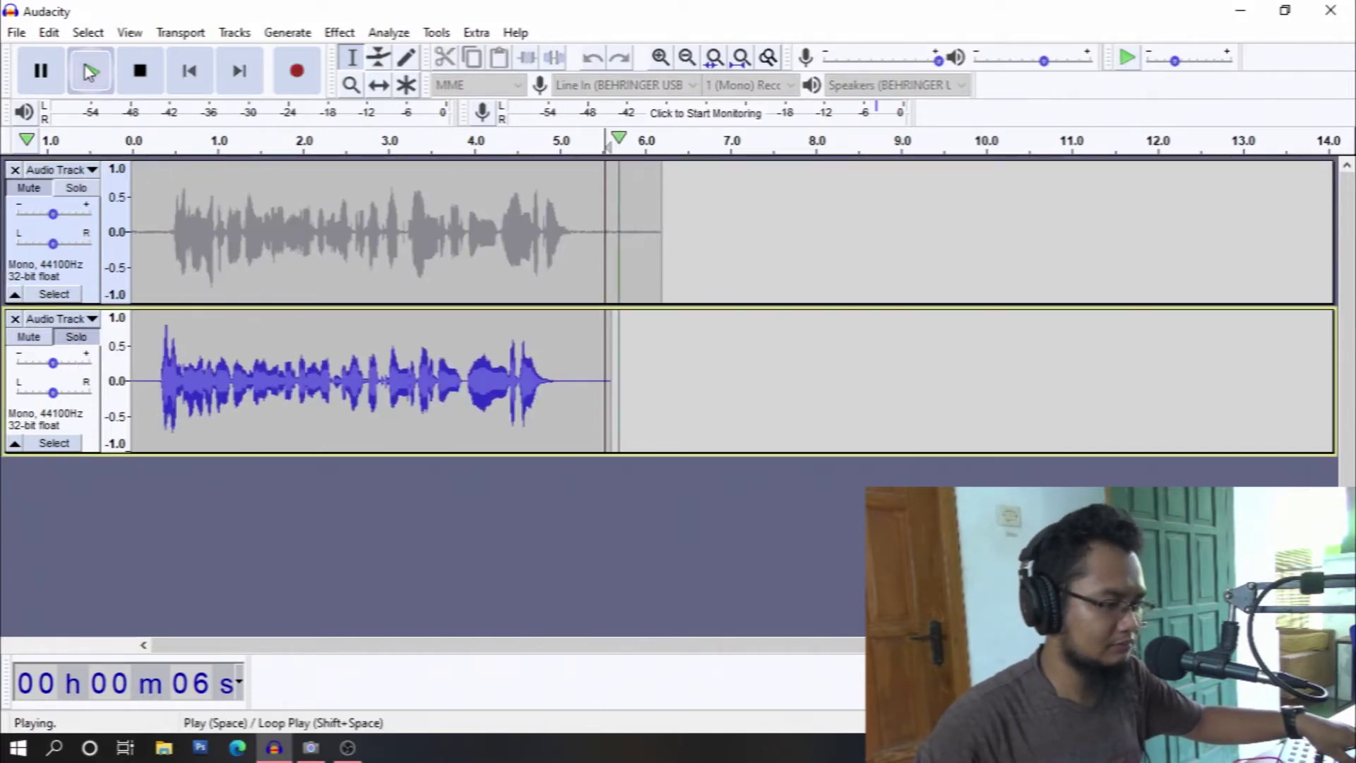
{"action": "left_click", "coordinate": [134, 142]}
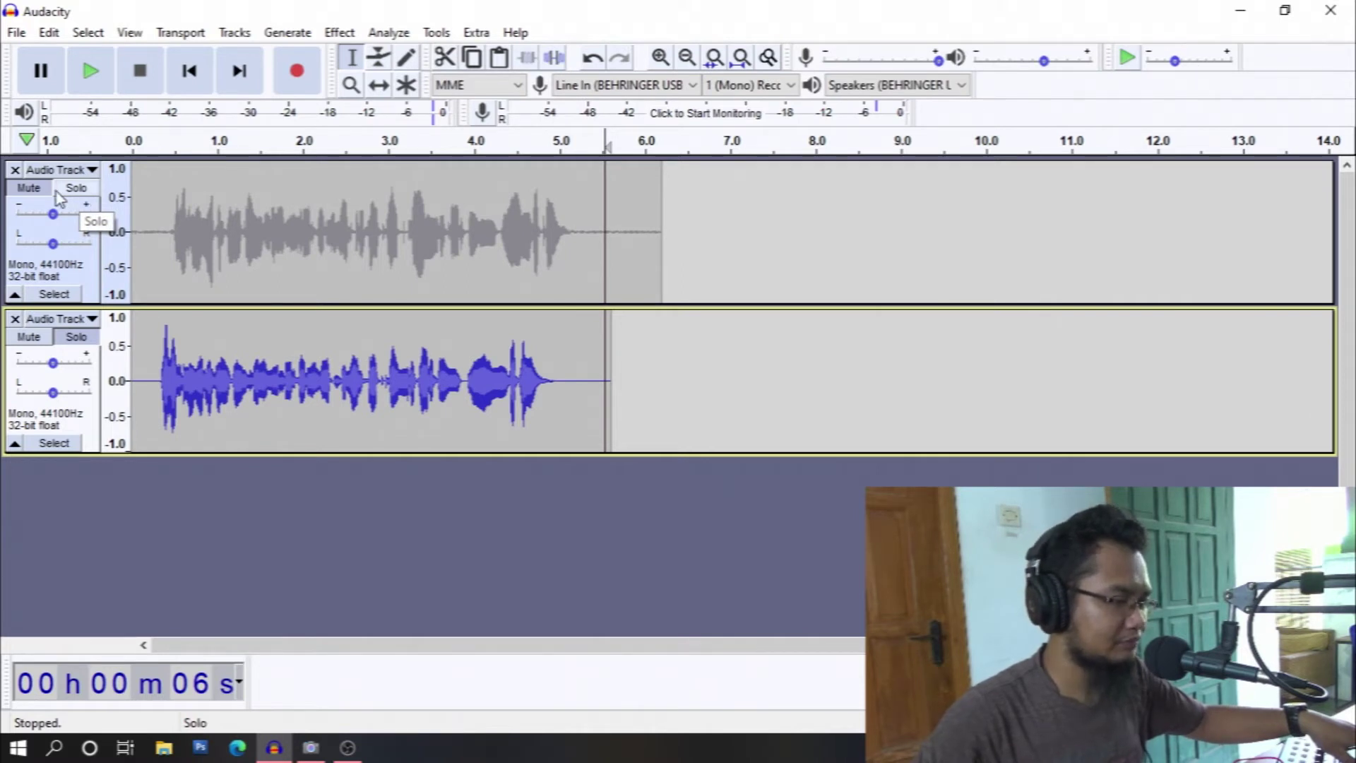
Solo the first track and examine the frequency spectrum of the whole track on a Log frequency axis.
{"action": "double_click", "coordinate": [29, 188]}
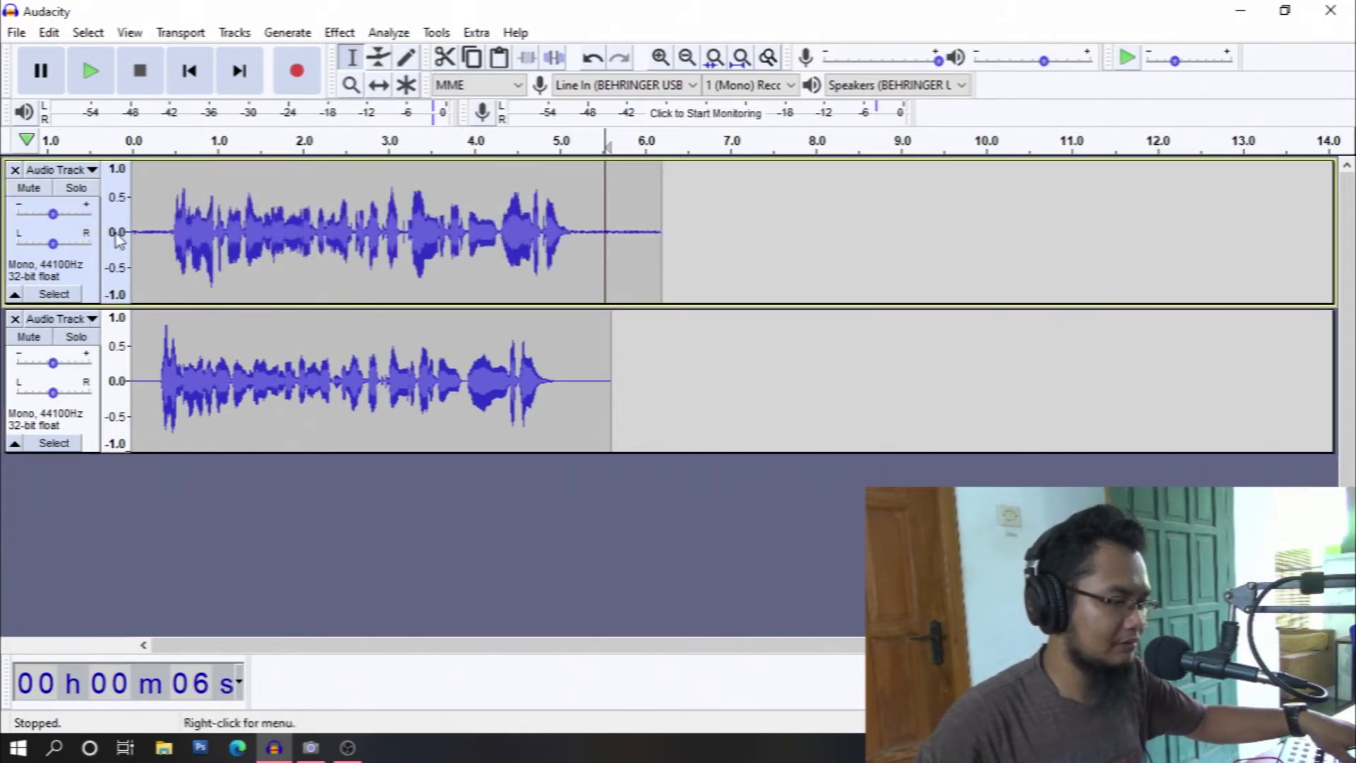
{"action": "left_click", "coordinate": [76, 188]}
{"action": "left_click", "coordinate": [94, 289]}
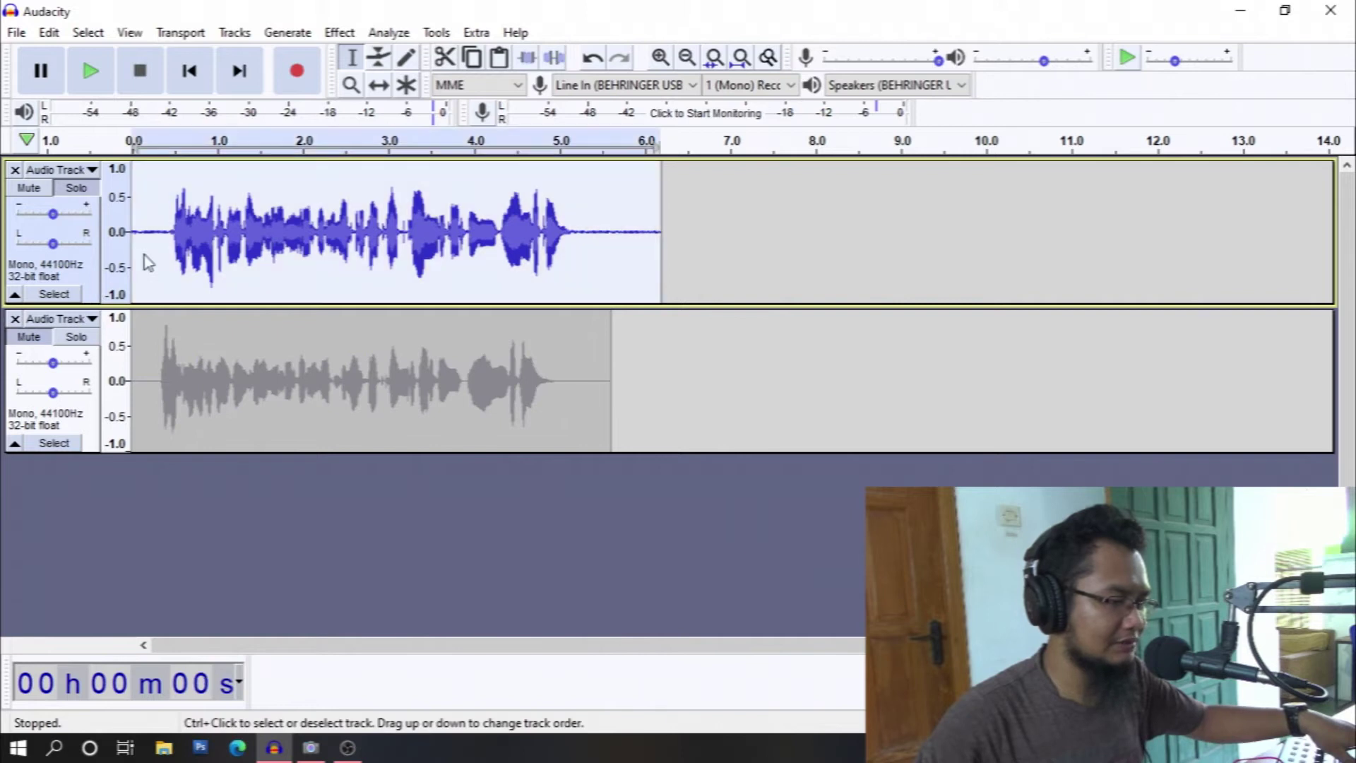
{"action": "left_click", "coordinate": [444, 34]}
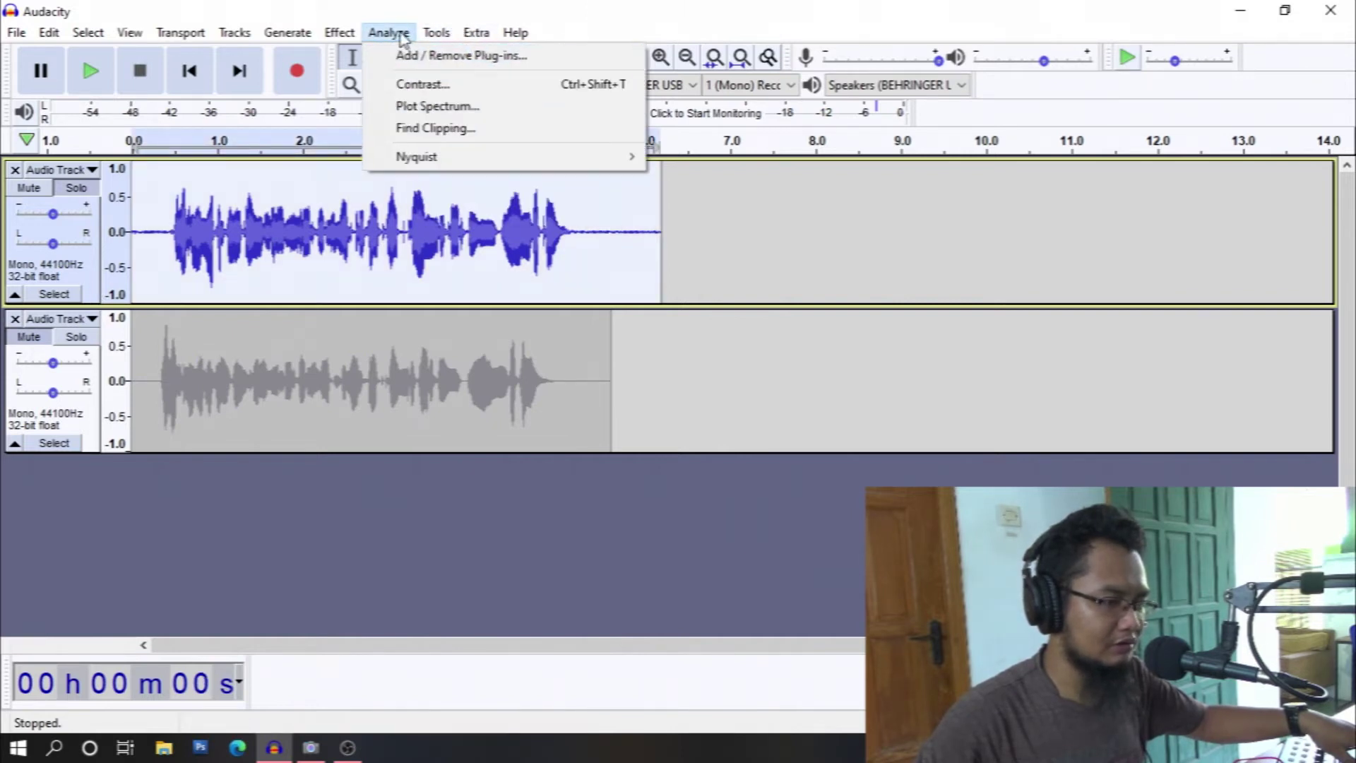
{"action": "left_click", "coordinate": [431, 108]}
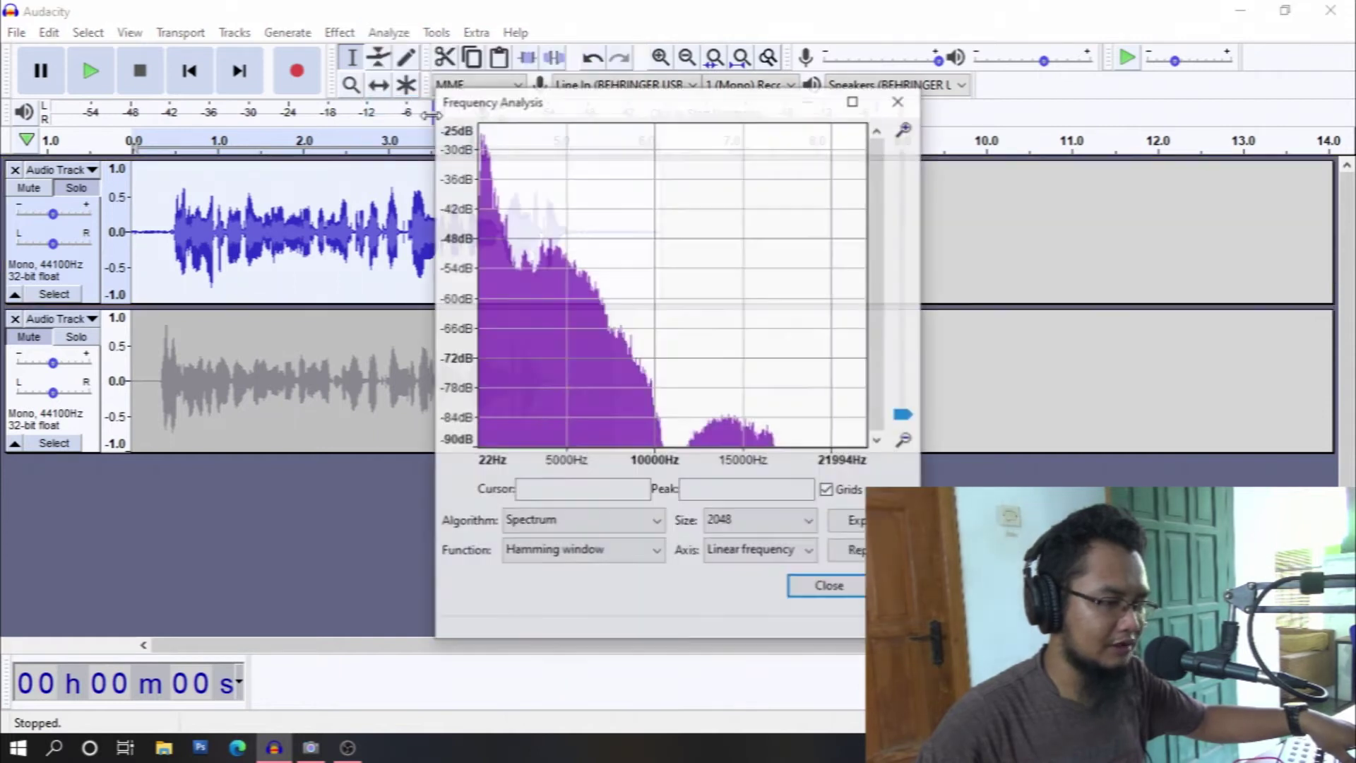
{"action": "left_click", "coordinate": [762, 558]}
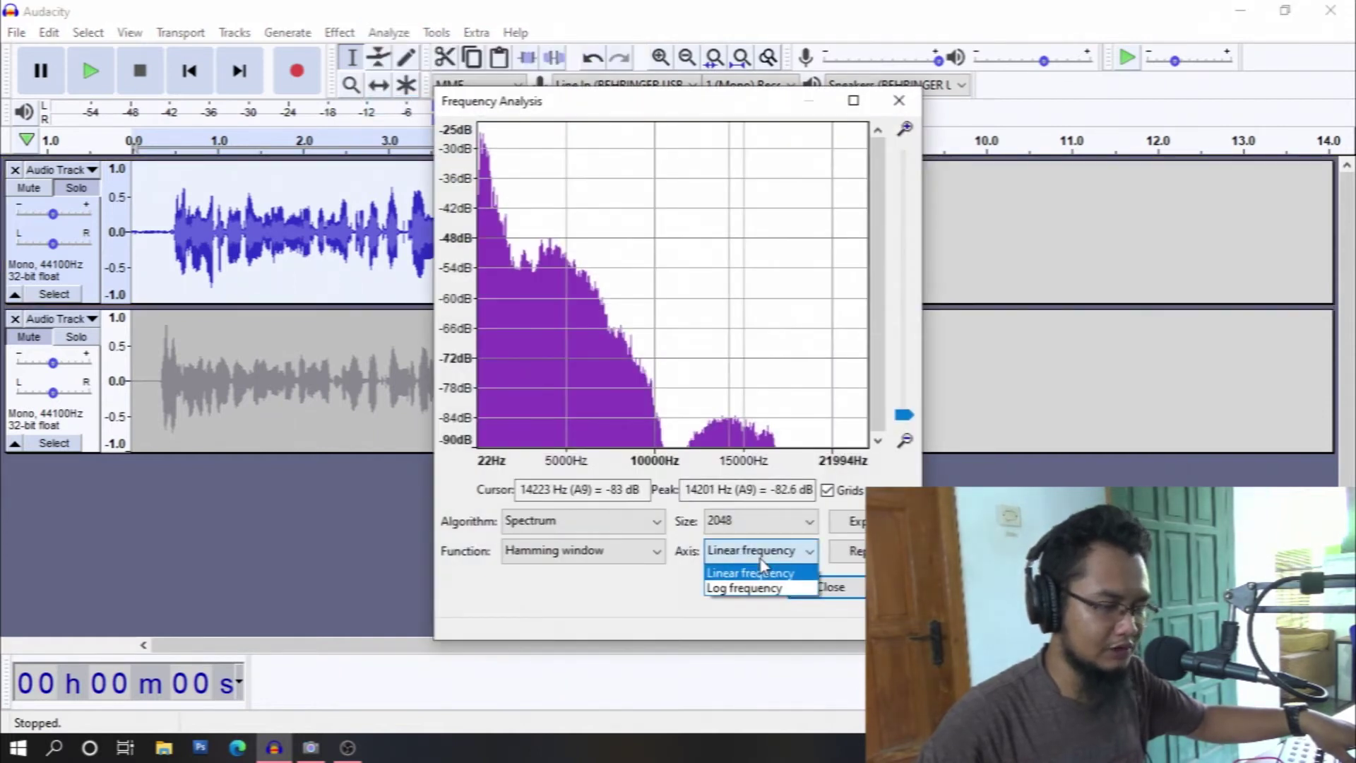
{"action": "left_click", "coordinate": [763, 588]}
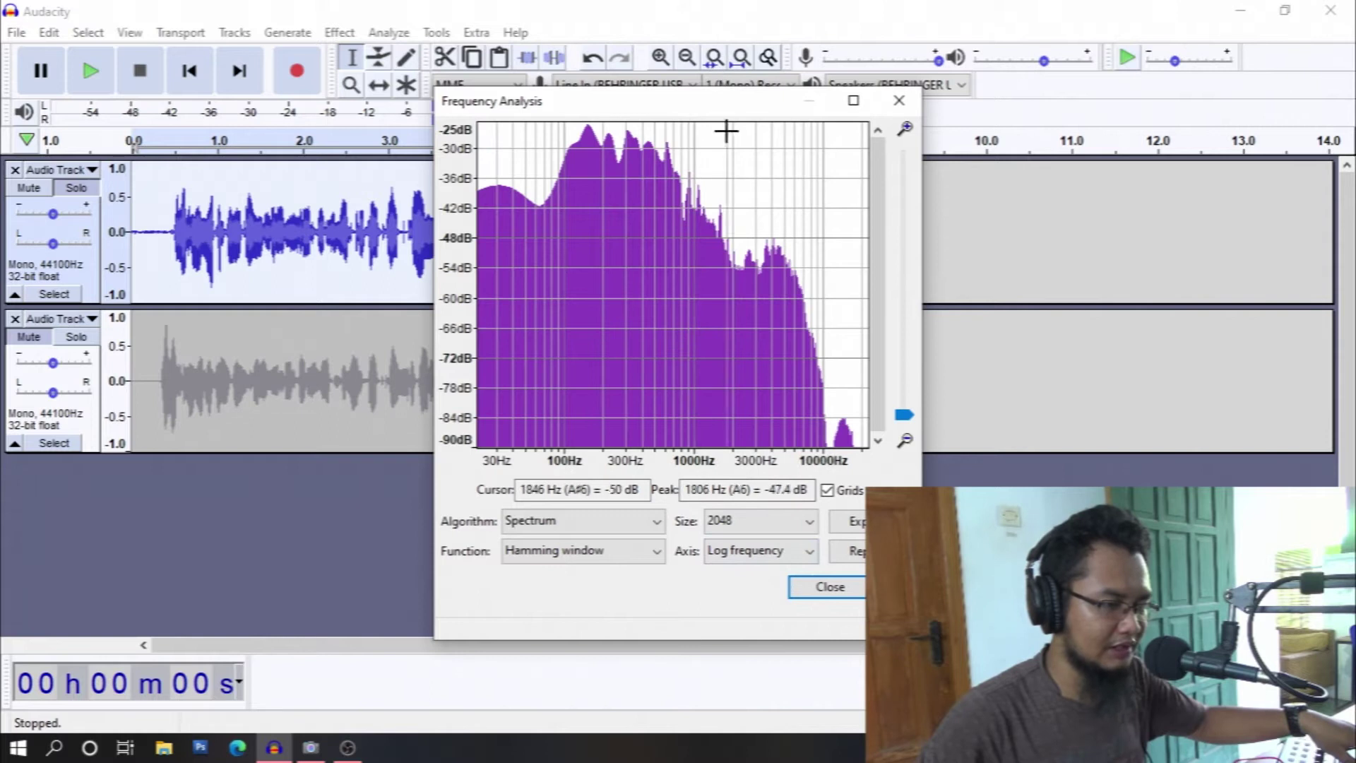
{"action": "left_click_drag", "start_coordinate": [712, 108], "coordinate": [362, 33]}
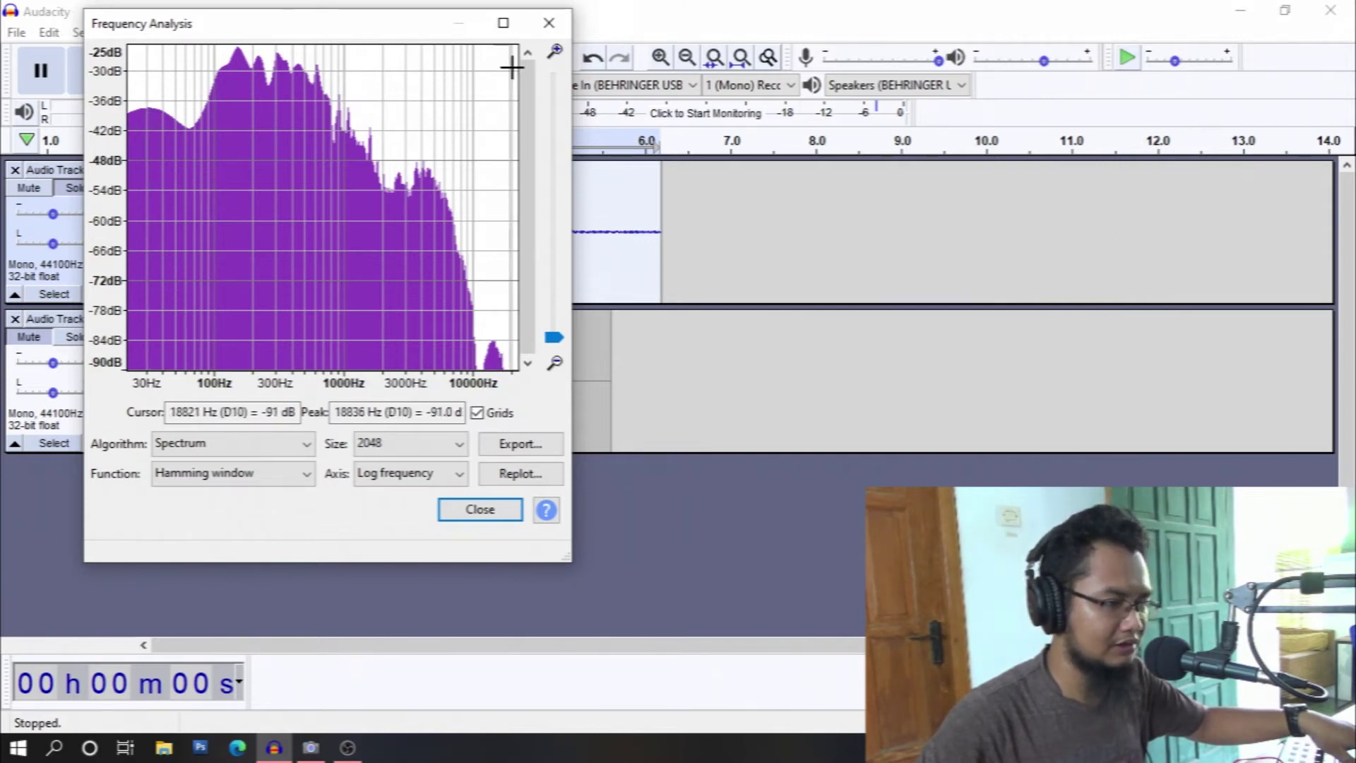
{"action": "left_click", "coordinate": [548, 24]}
Examine the frequency spectrum of the first track's quiet tail, from about 5.3 to 5.9 seconds.
{"action": "left_click", "coordinate": [576, 239]}
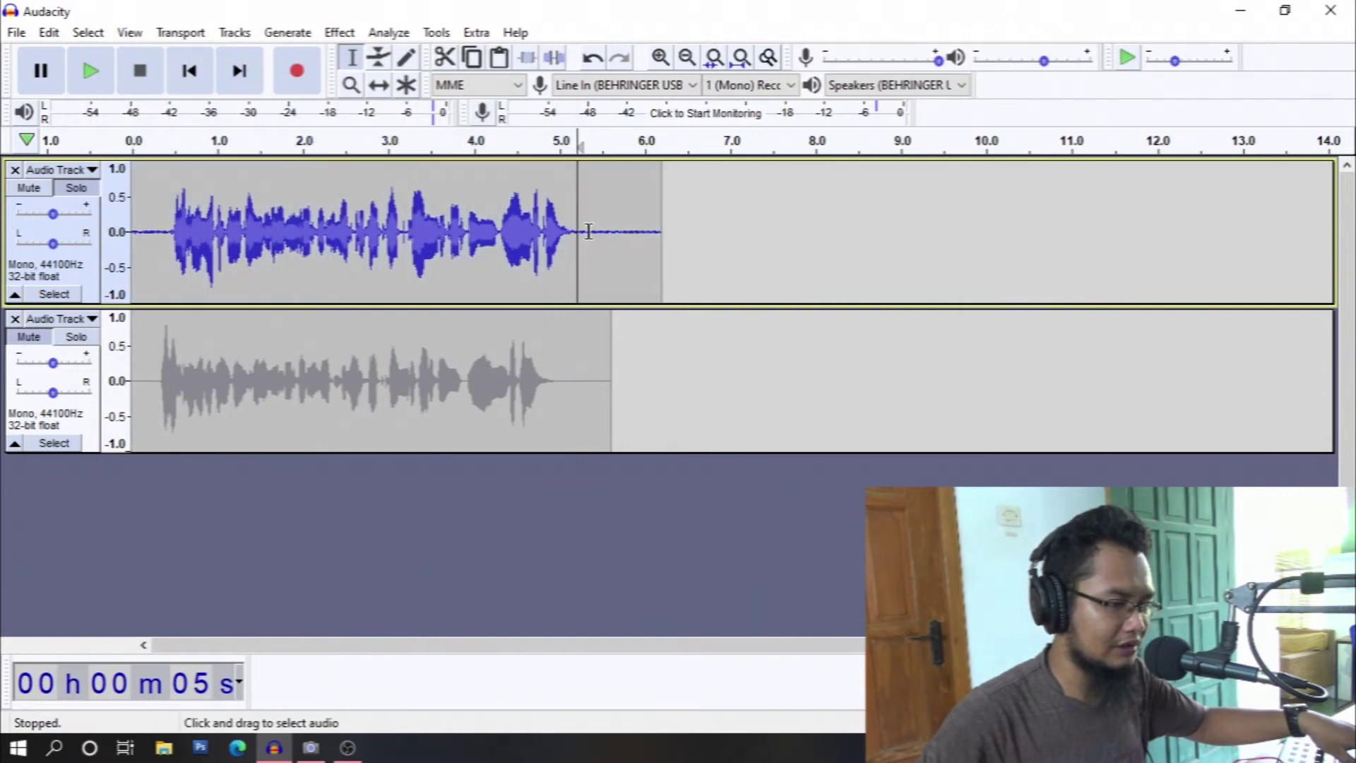
{"action": "left_click_drag", "start_coordinate": [589, 240], "coordinate": [630, 242]}
{"action": "left_click", "coordinate": [389, 33]}
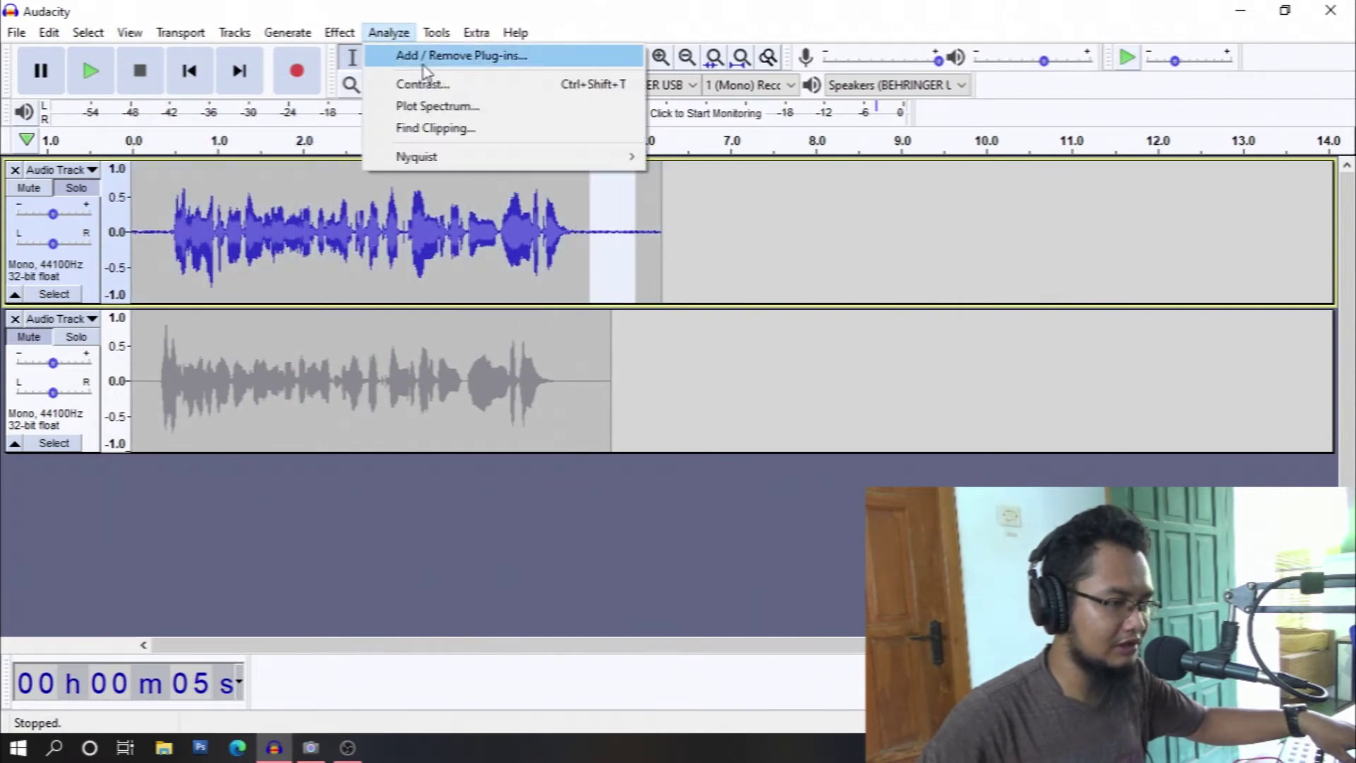
{"action": "left_click", "coordinate": [459, 108]}
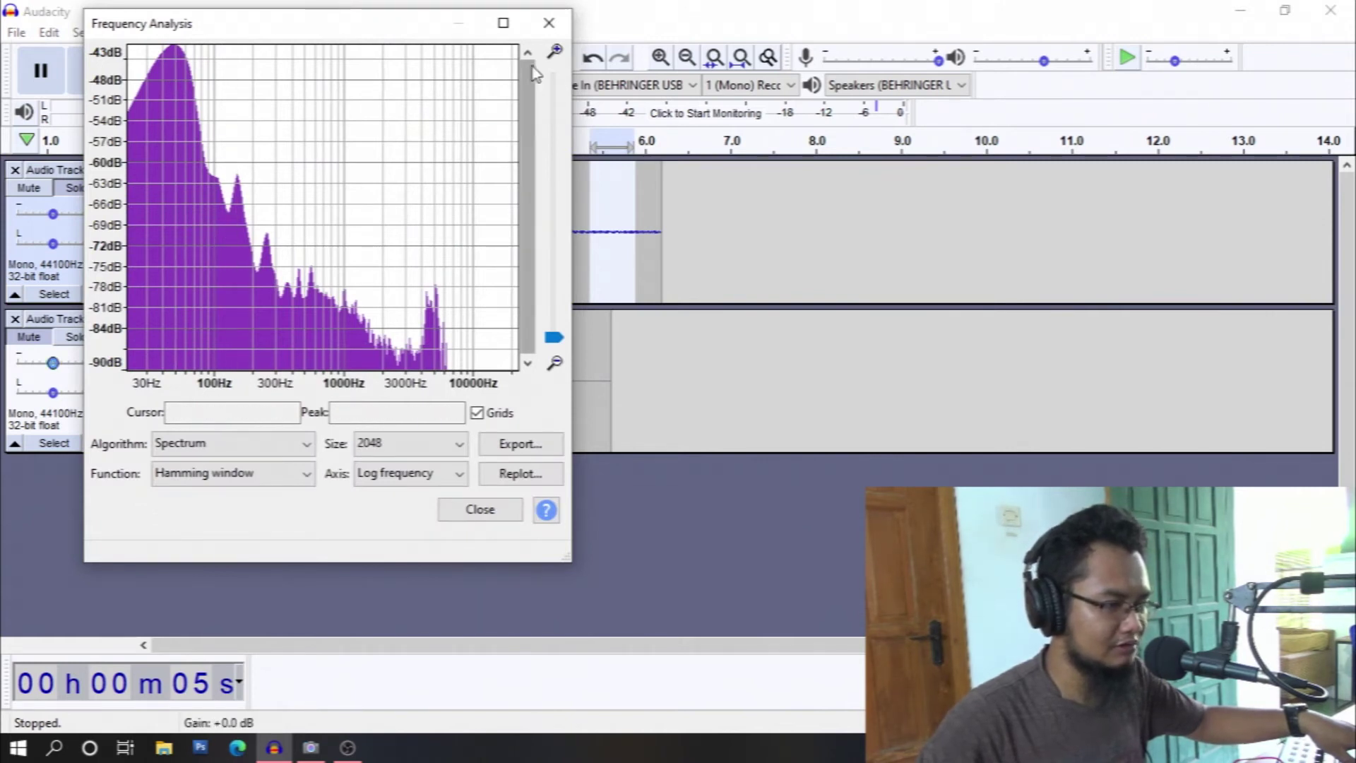
{"action": "left_click", "coordinate": [548, 24]}
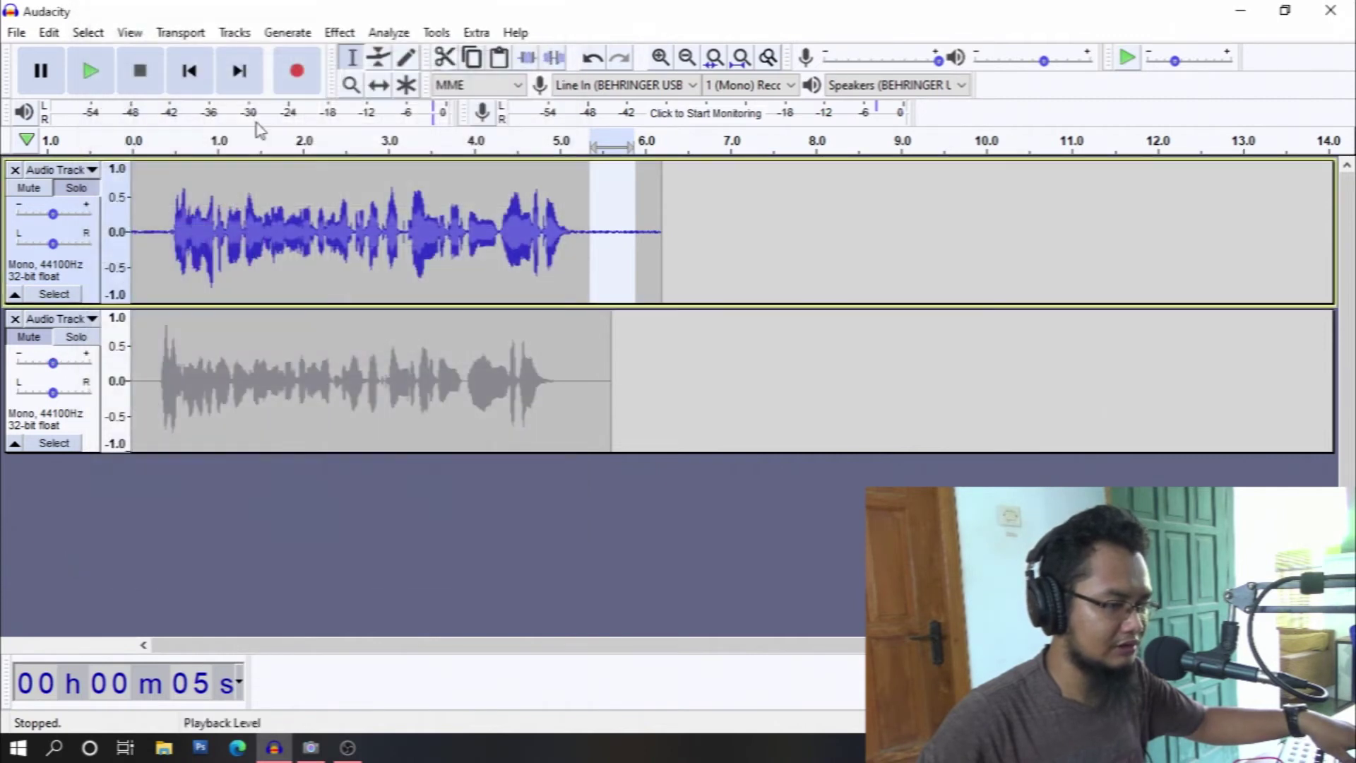
Solo the second track and examine the frequency spectrum of the whole track.
{"action": "left_click", "coordinate": [148, 210]}
{"action": "left_click", "coordinate": [73, 338]}
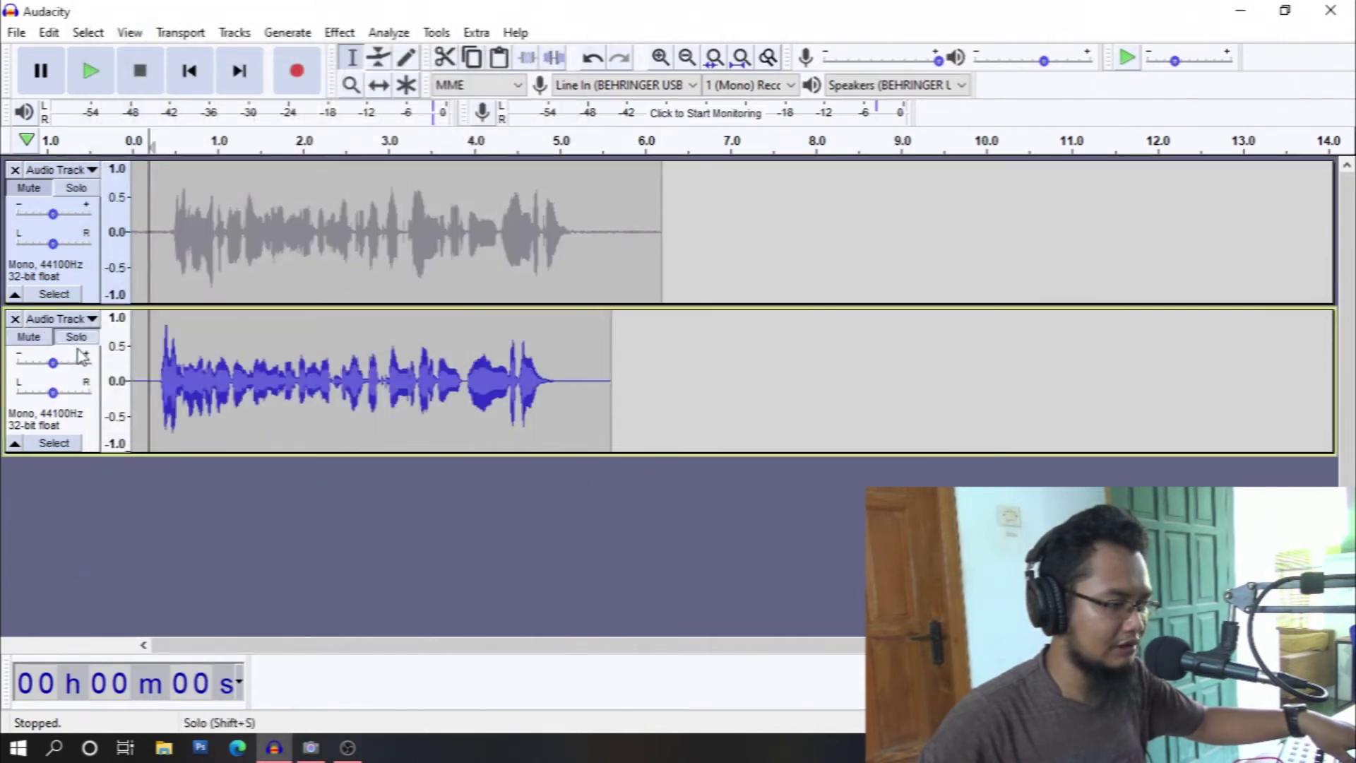
{"action": "left_click", "coordinate": [84, 353]}
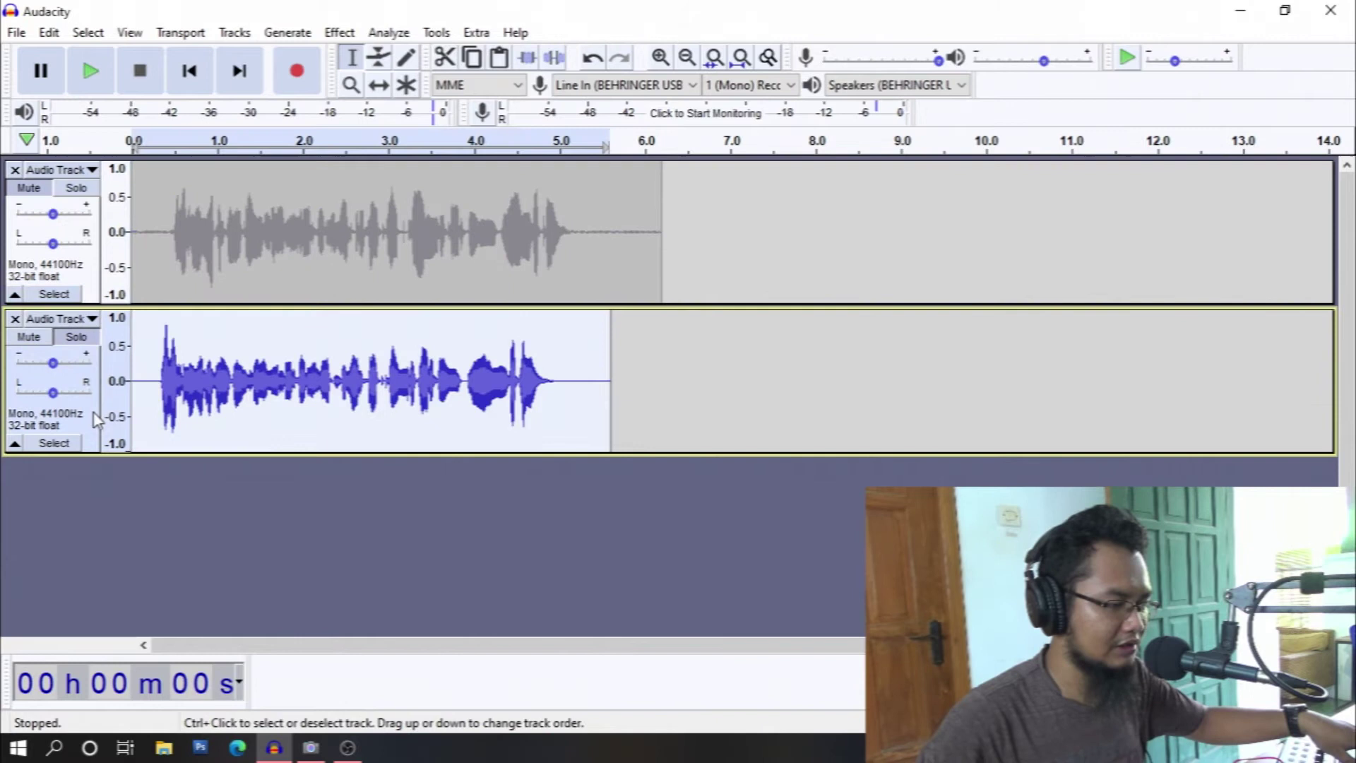
{"action": "left_click", "coordinate": [437, 33]}
{"action": "mouse_move", "coordinate": [388, 33]}
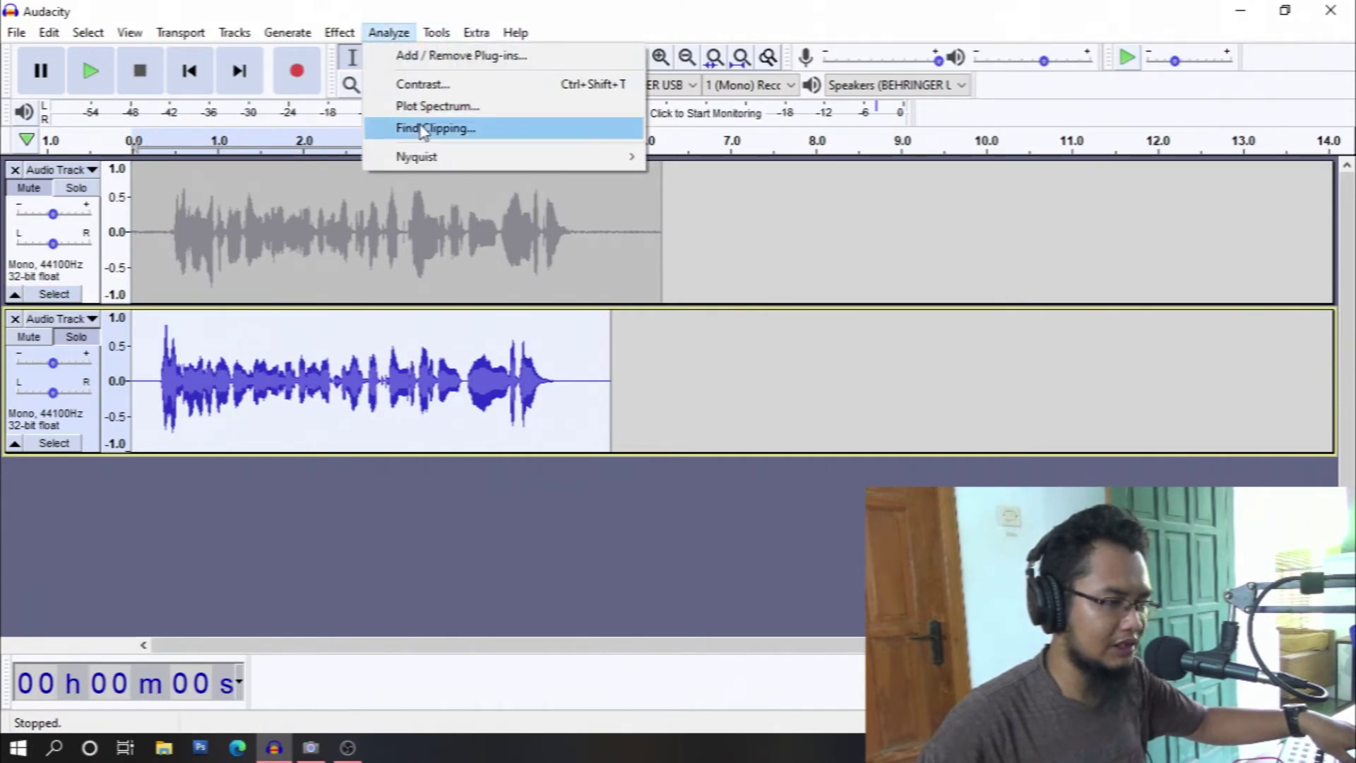
{"action": "left_click", "coordinate": [436, 106]}
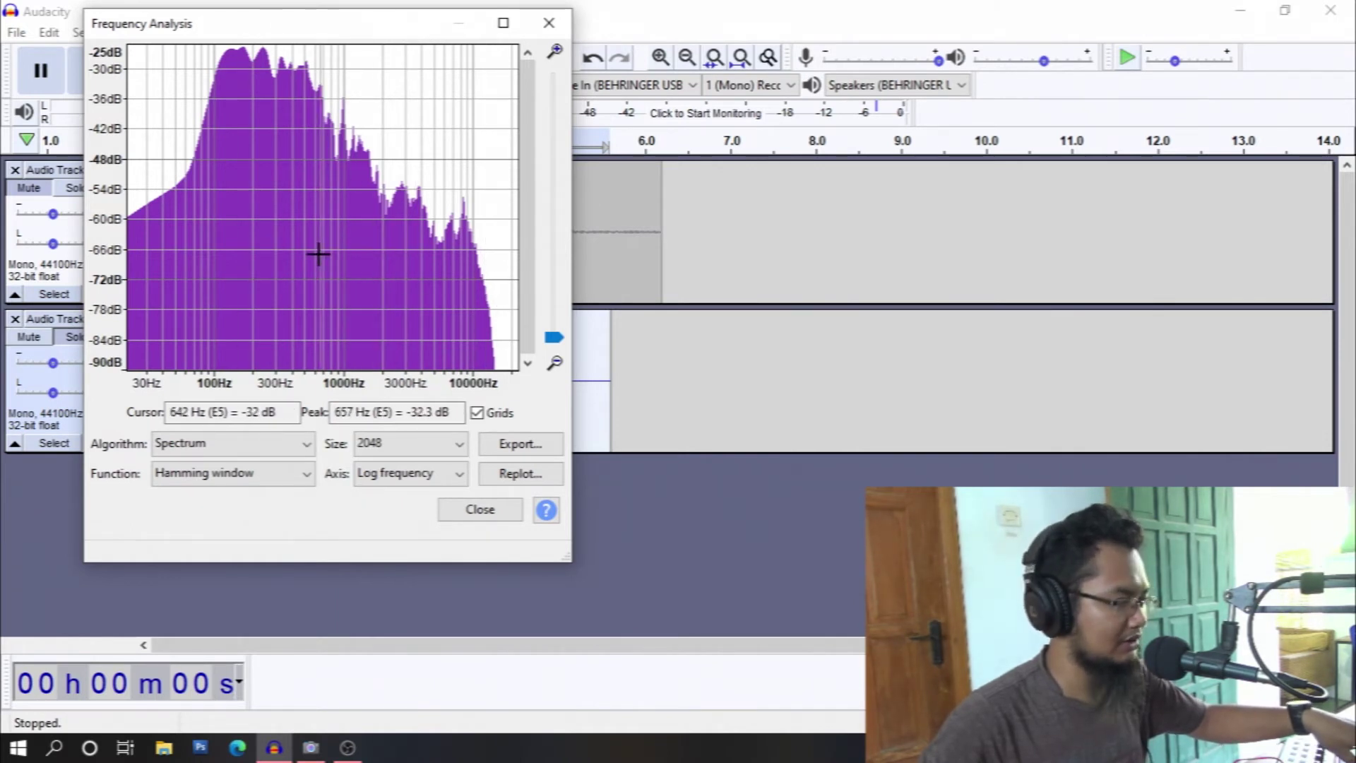
{"action": "left_click", "coordinate": [549, 23]}
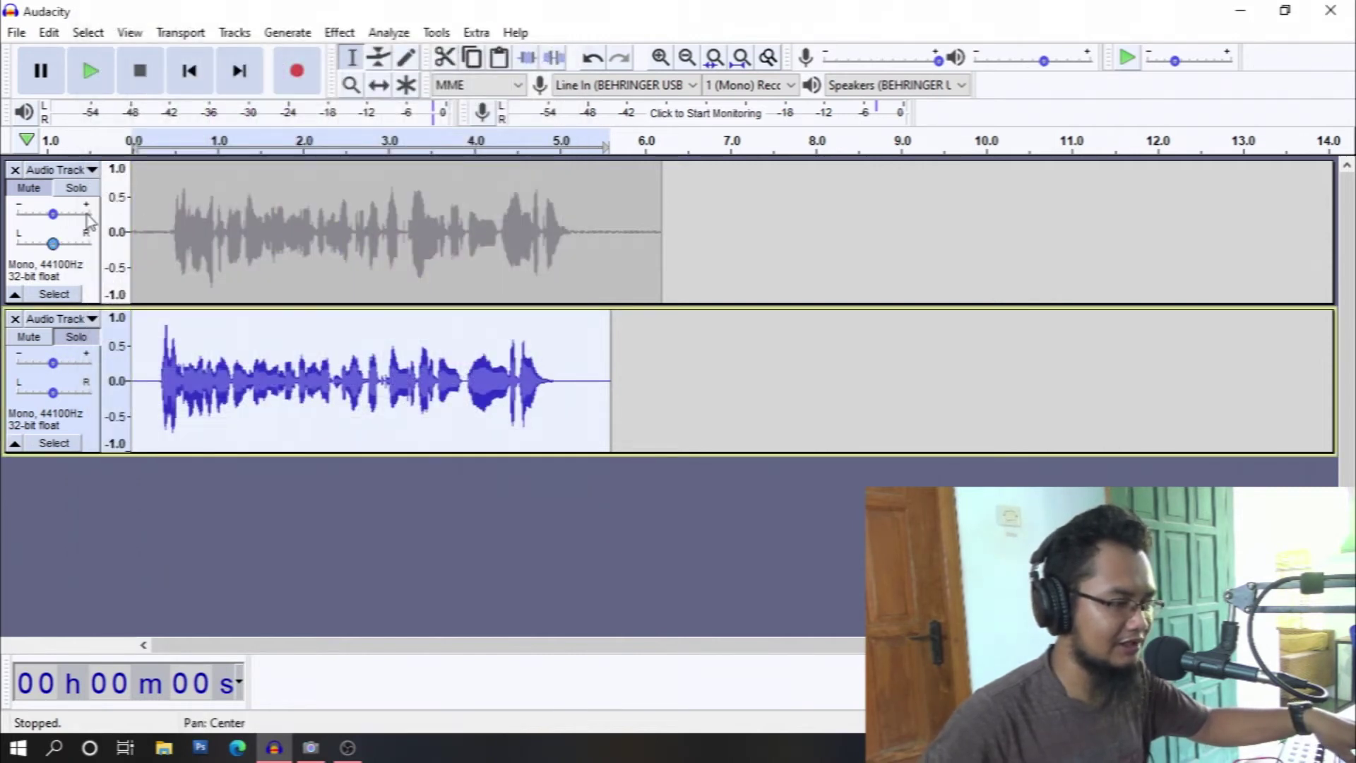
Solo the first track and examine the frequency spectrum of its whole length on the Log frequency axis.
{"action": "left_click", "coordinate": [76, 188]}
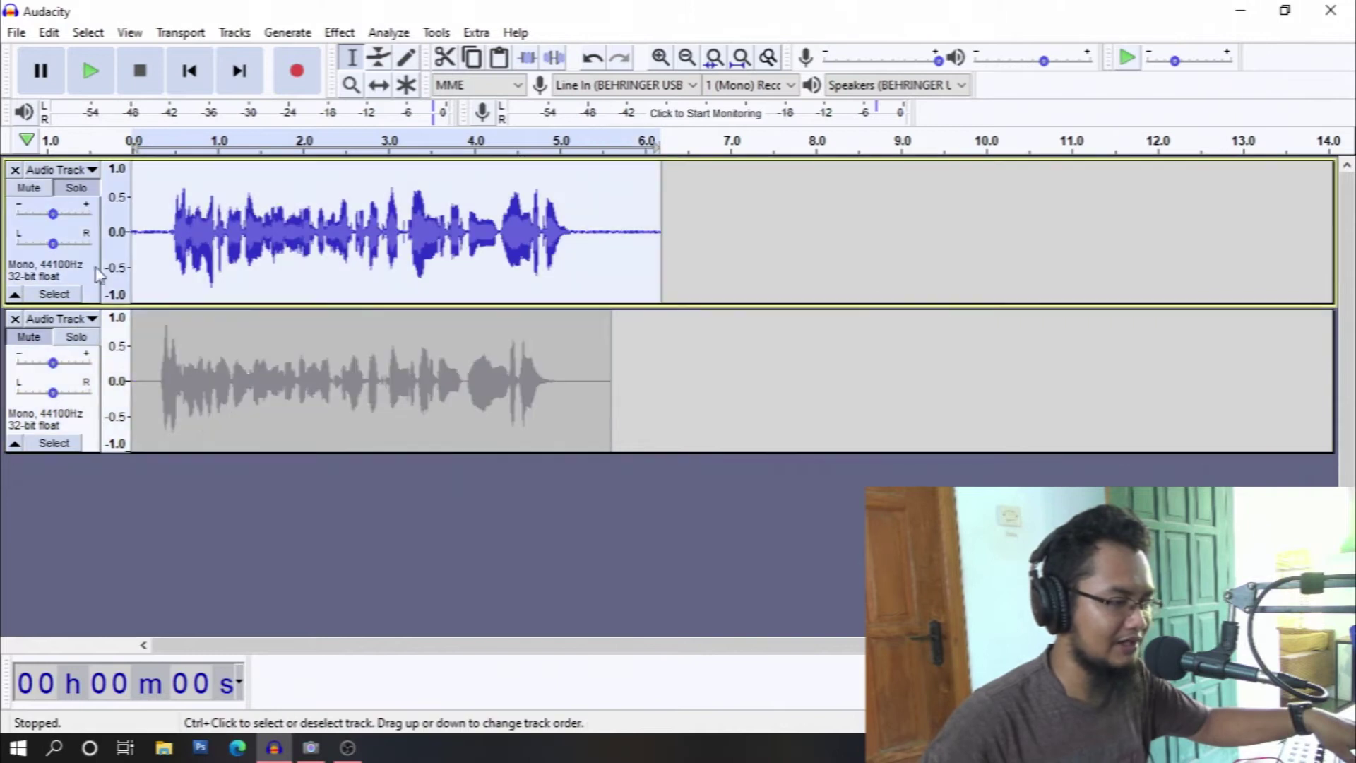
{"action": "left_click", "coordinate": [447, 34]}
{"action": "mouse_move", "coordinate": [390, 33]}
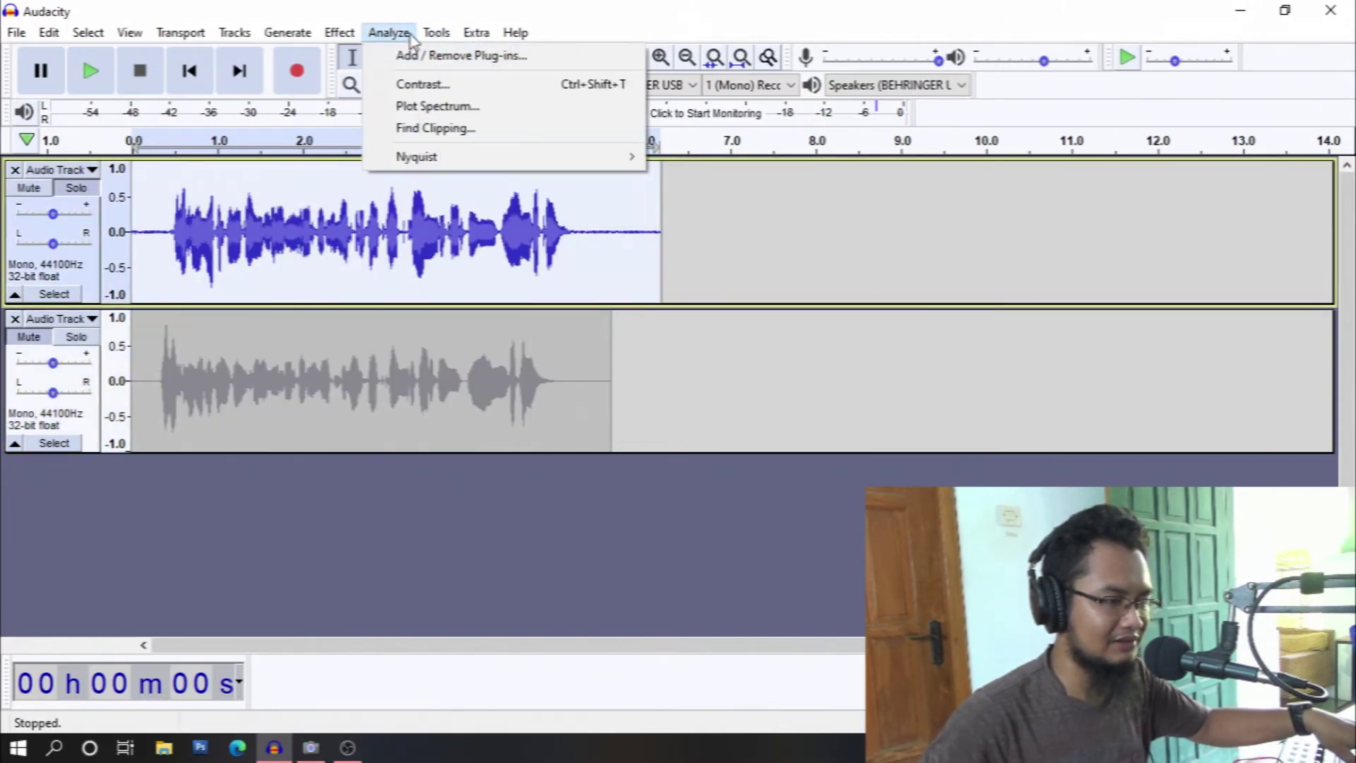
{"action": "left_click", "coordinate": [404, 105]}
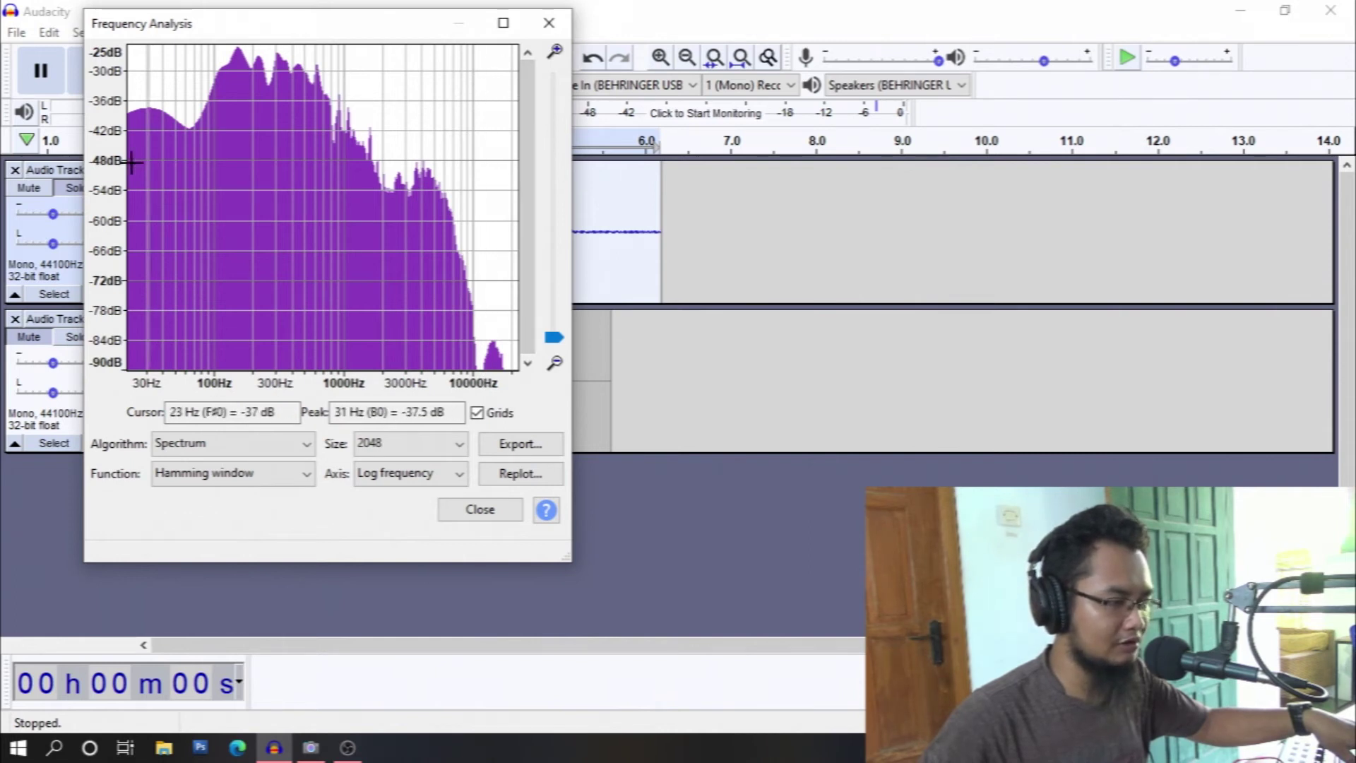
{"action": "left_click", "coordinate": [549, 23]}
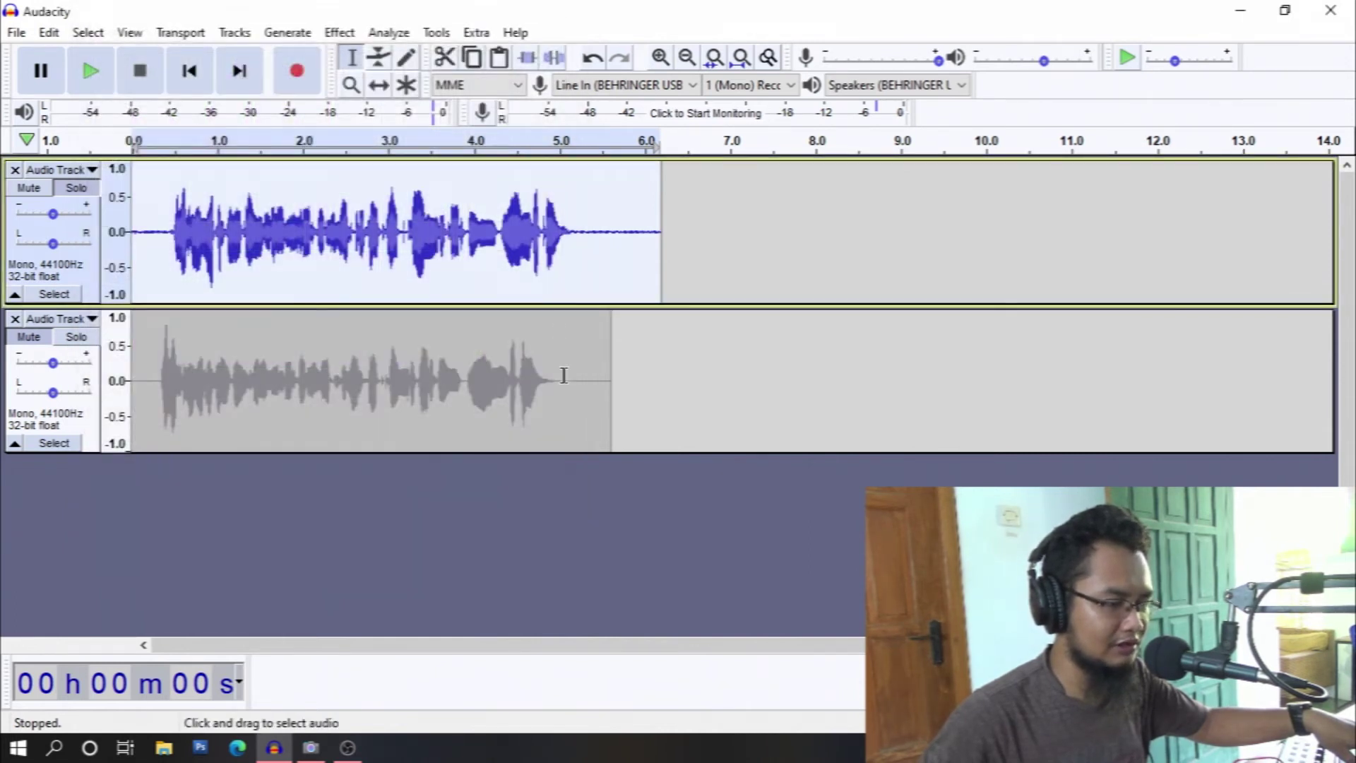
Solo the second track and examine the frequency spectrum of its quiet tail, from about 5.1 to 5.5 seconds.
{"action": "left_click", "coordinate": [565, 372]}
{"action": "left_click", "coordinate": [77, 337]}
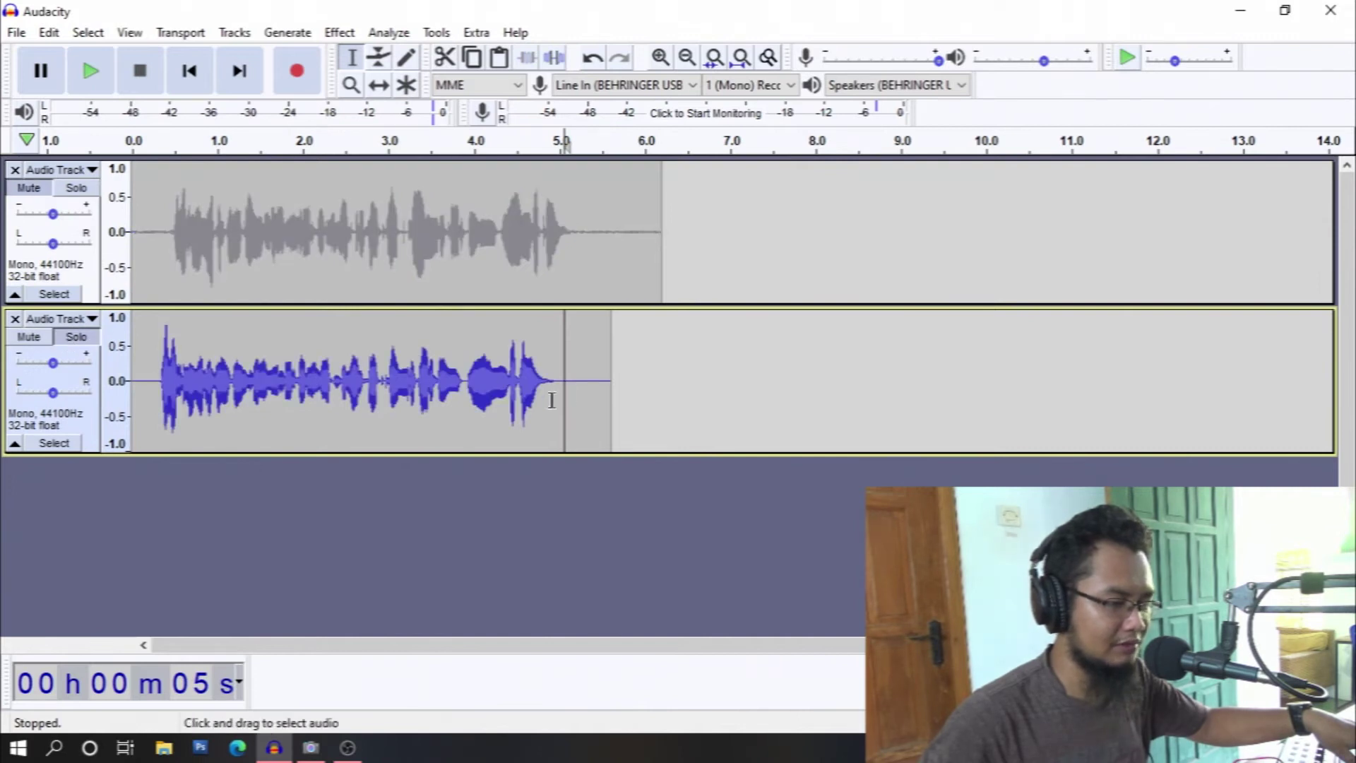
{"action": "left_click_drag", "start_coordinate": [573, 387], "coordinate": [603, 397]}
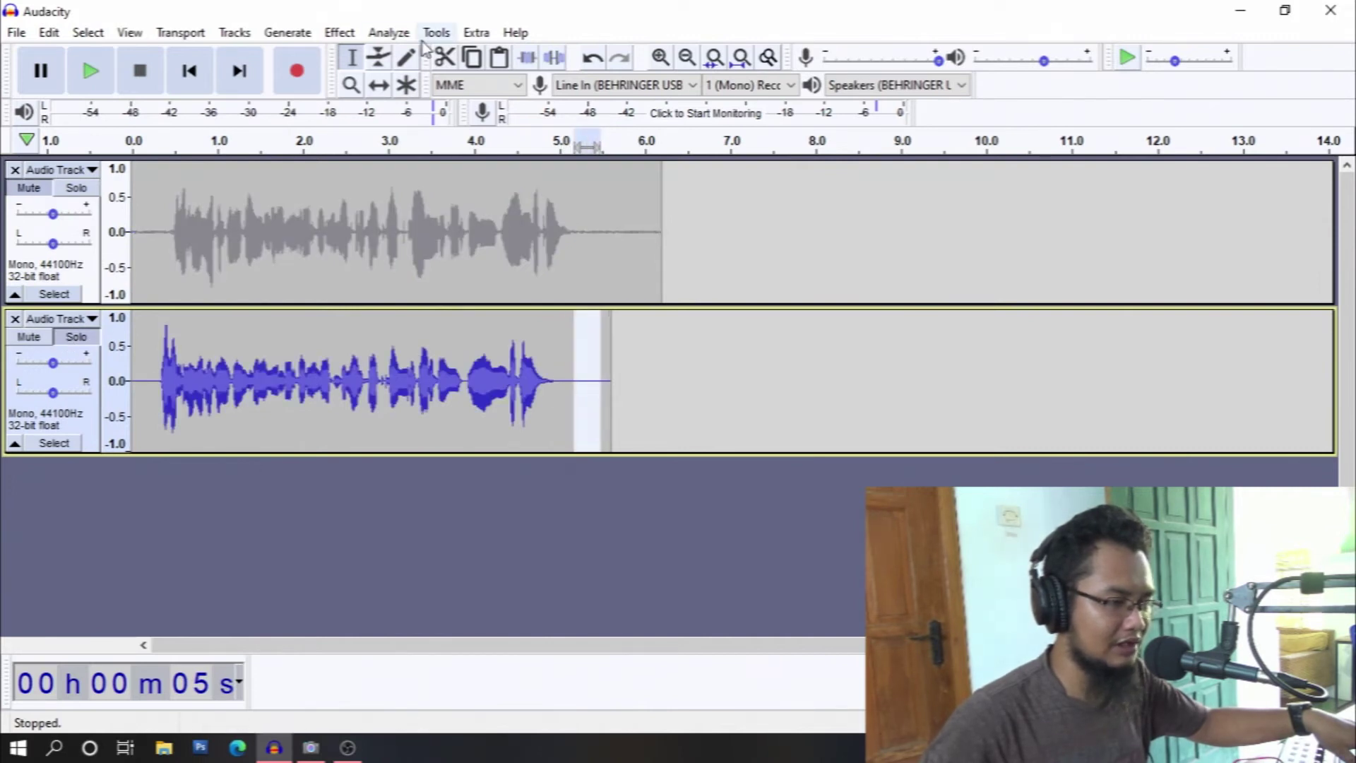
{"action": "left_click", "coordinate": [389, 33]}
{"action": "left_click", "coordinate": [418, 107]}
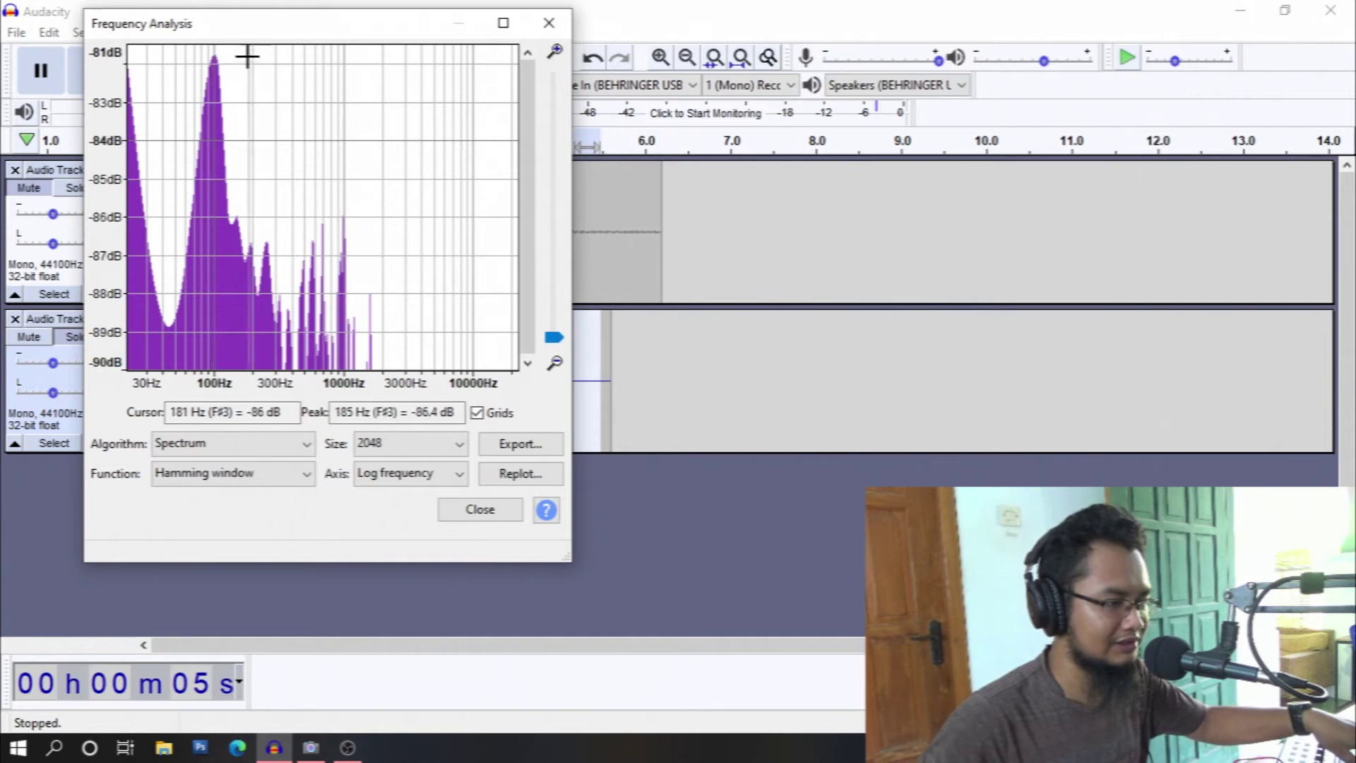
{"action": "left_click", "coordinate": [549, 23]}
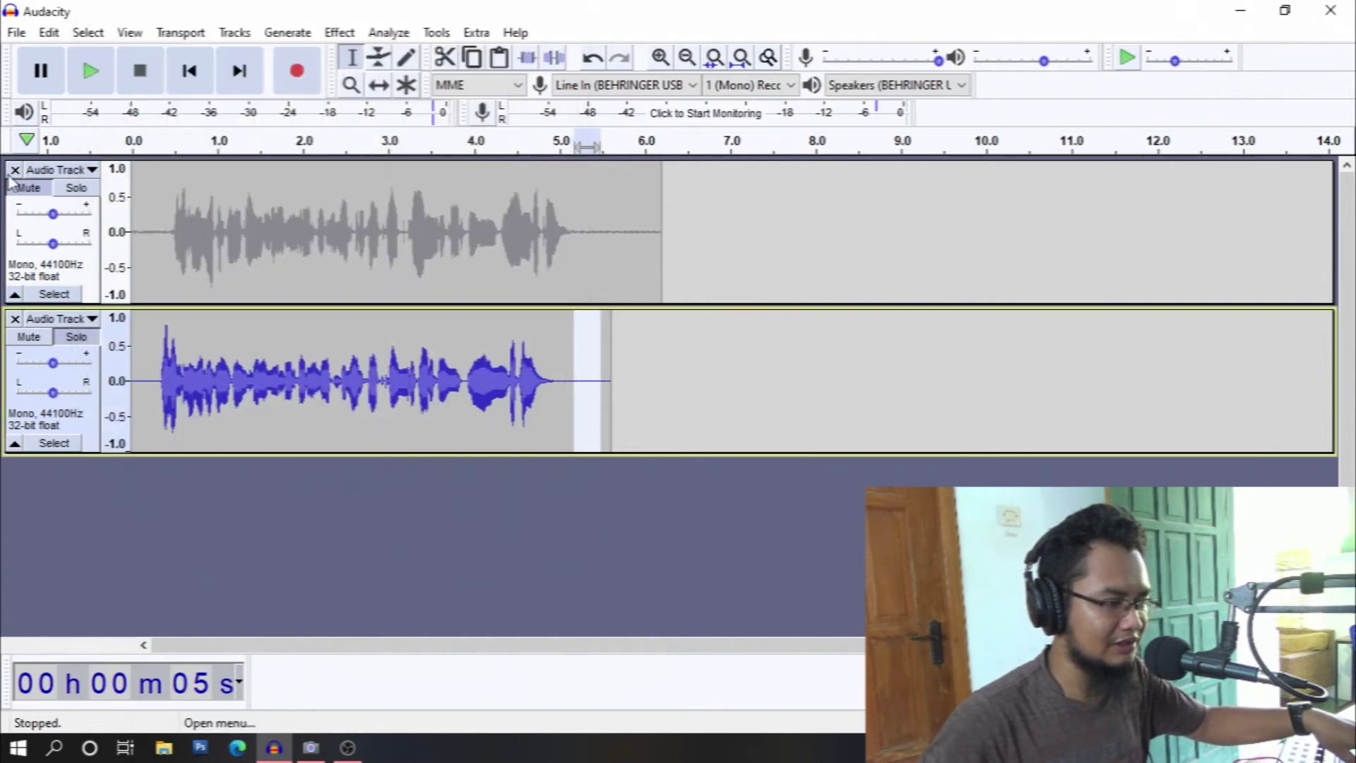
Solo the first track and examine the frequency spectrum of its quiet tail, from about 5.5 to 5.7 seconds.
{"action": "left_click", "coordinate": [76, 188]}
{"action": "left_click_drag", "start_coordinate": [604, 233], "coordinate": [623, 240]}
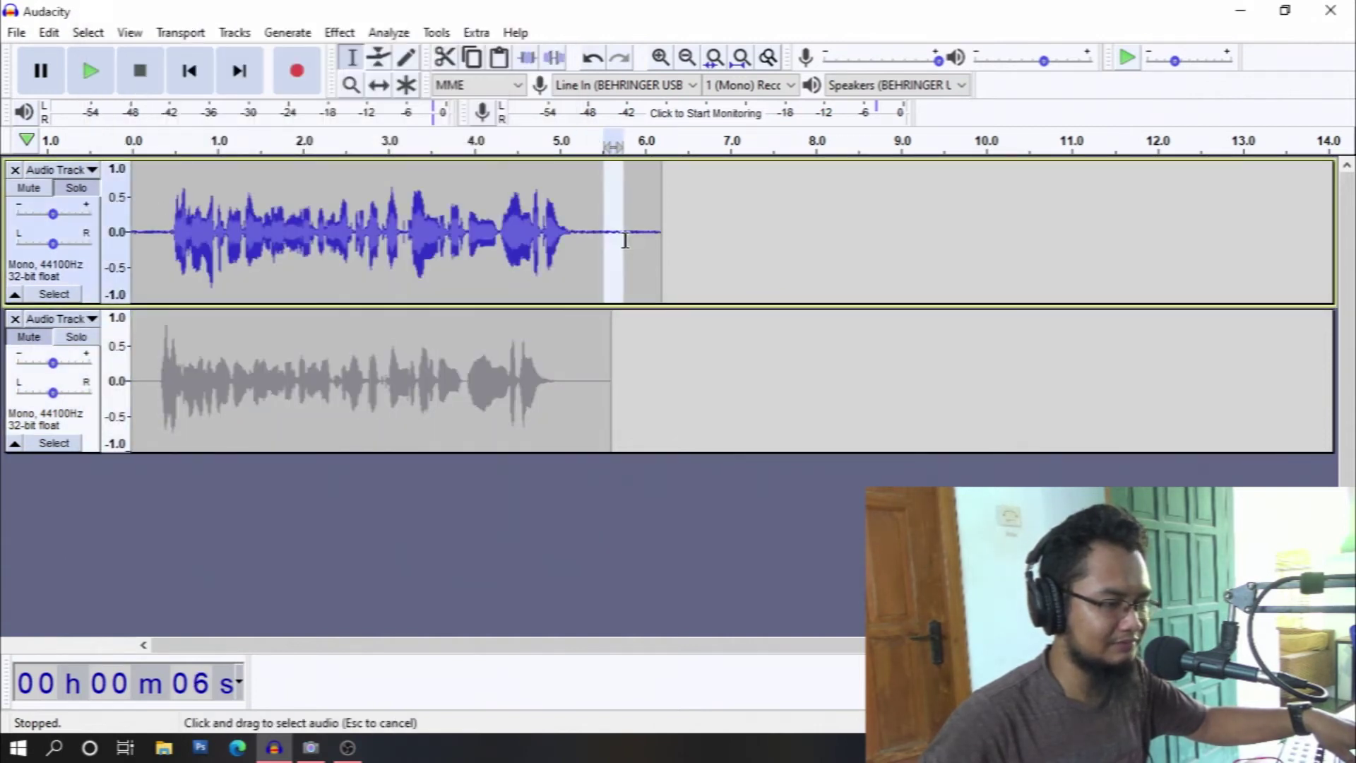
{"action": "left_click", "coordinate": [401, 34]}
{"action": "left_click", "coordinate": [410, 106]}
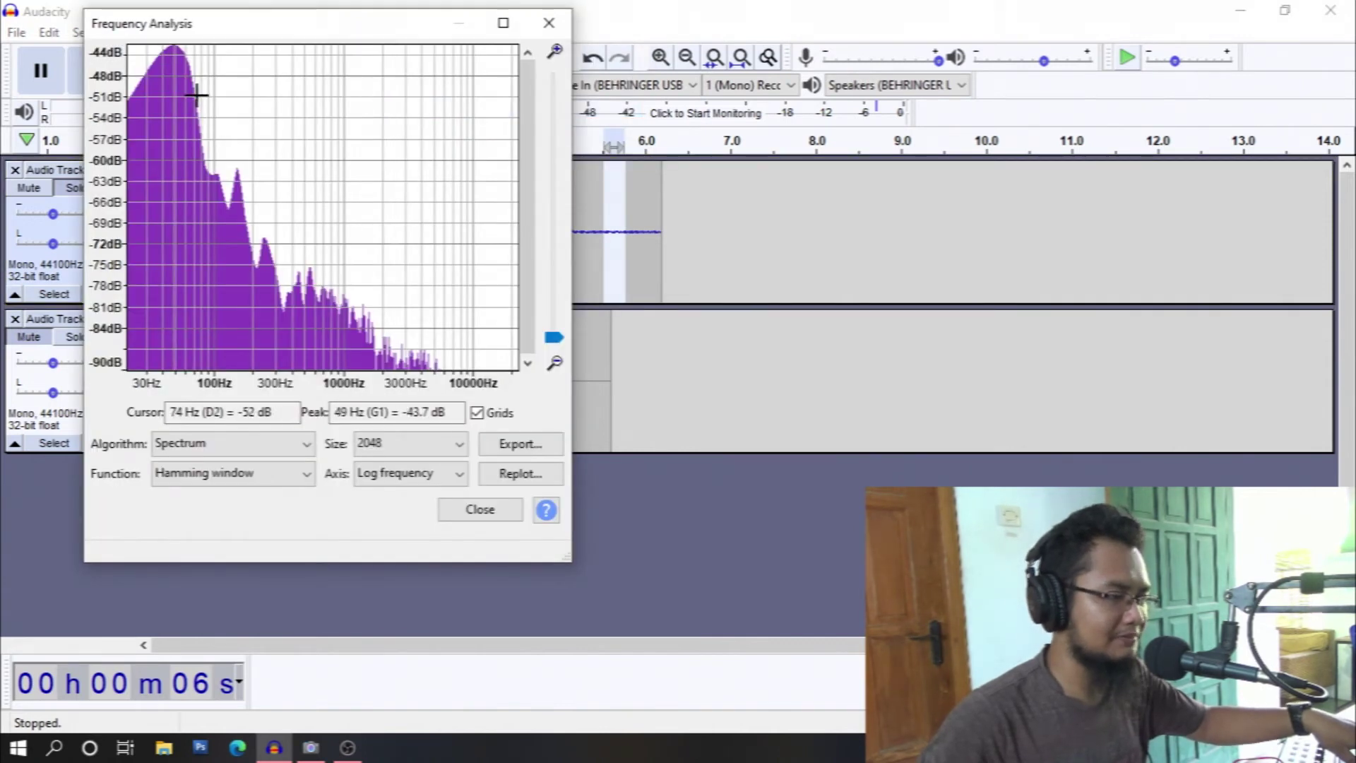
{"action": "left_click", "coordinate": [548, 22]}
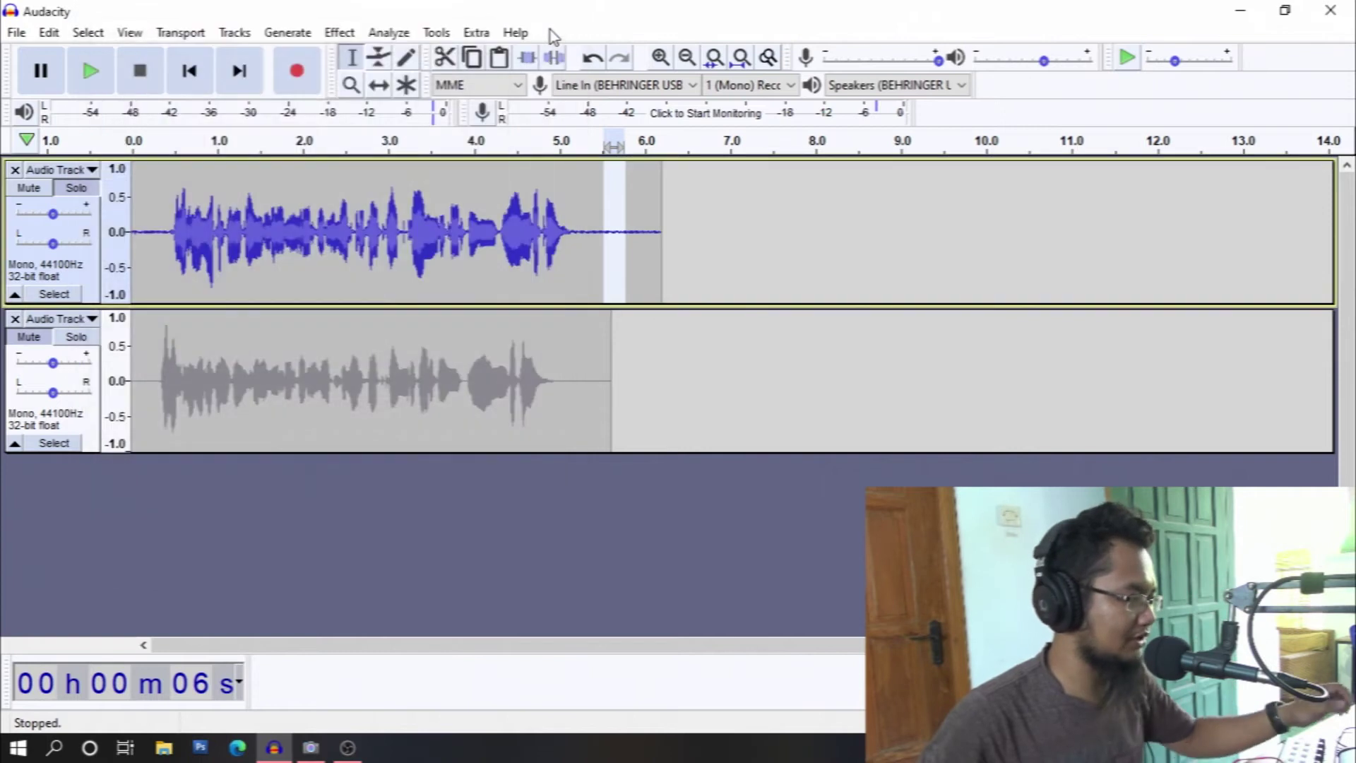
{"action": "left_click", "coordinate": [574, 226]}
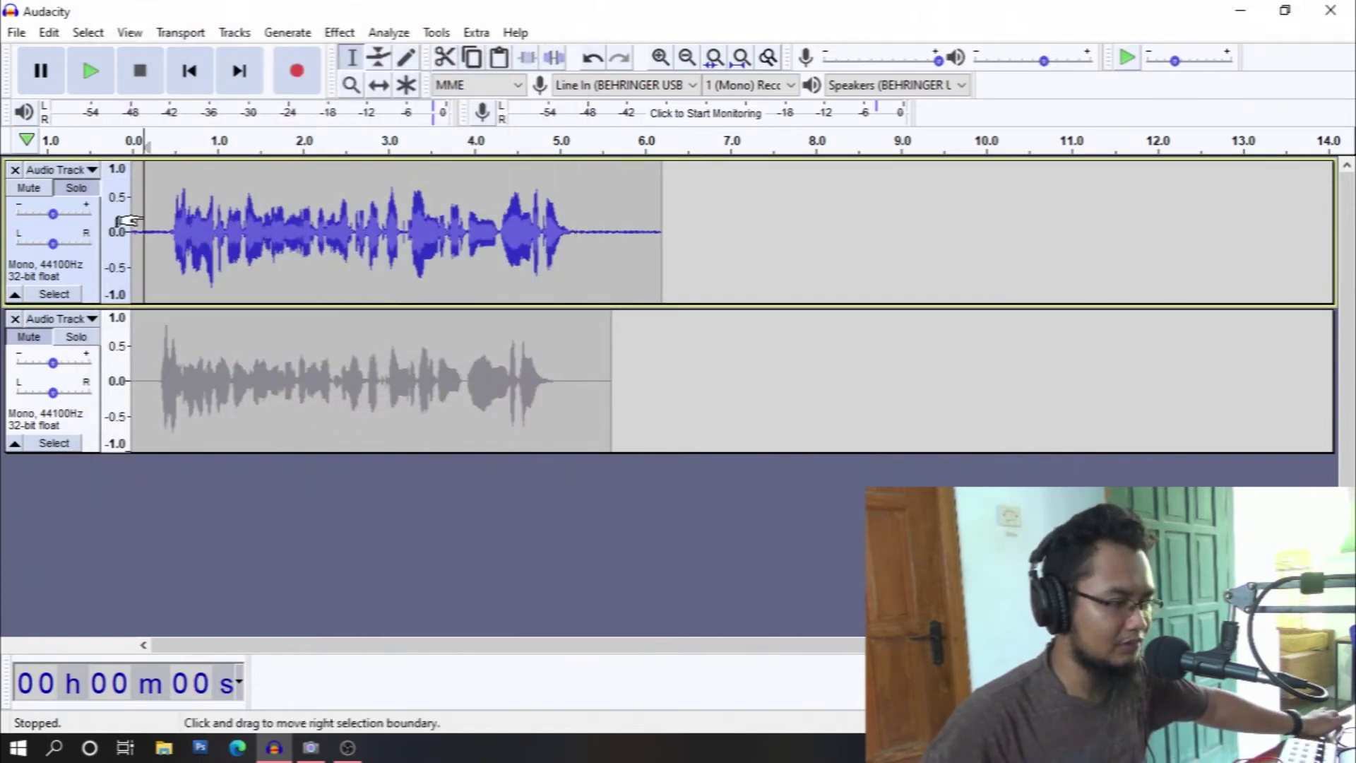